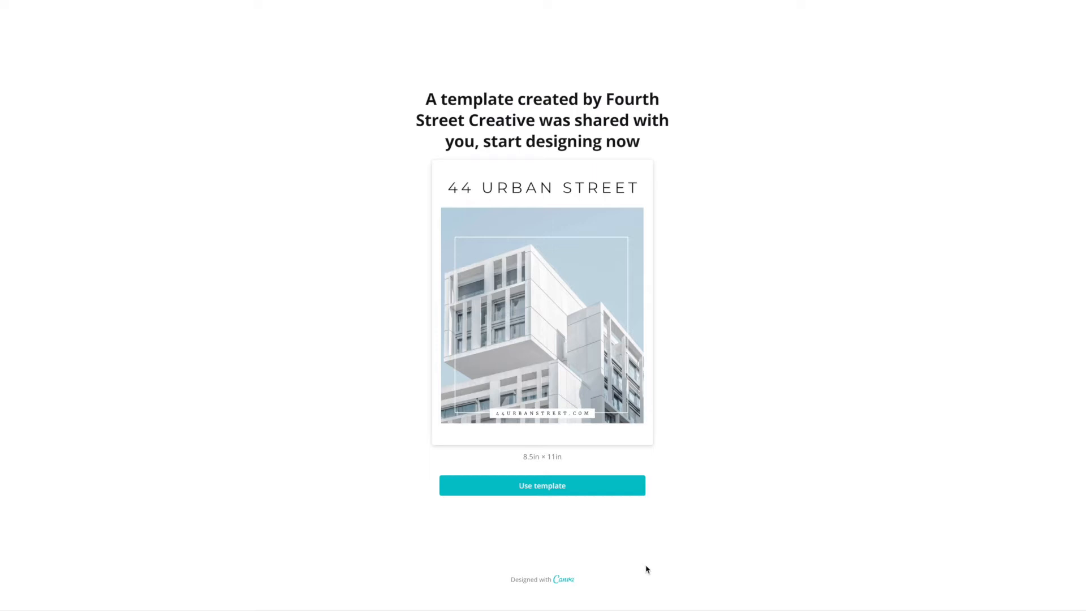
# - Start a new design from the shared 44 Urban Street flyer template
pyautogui.click(541, 490)
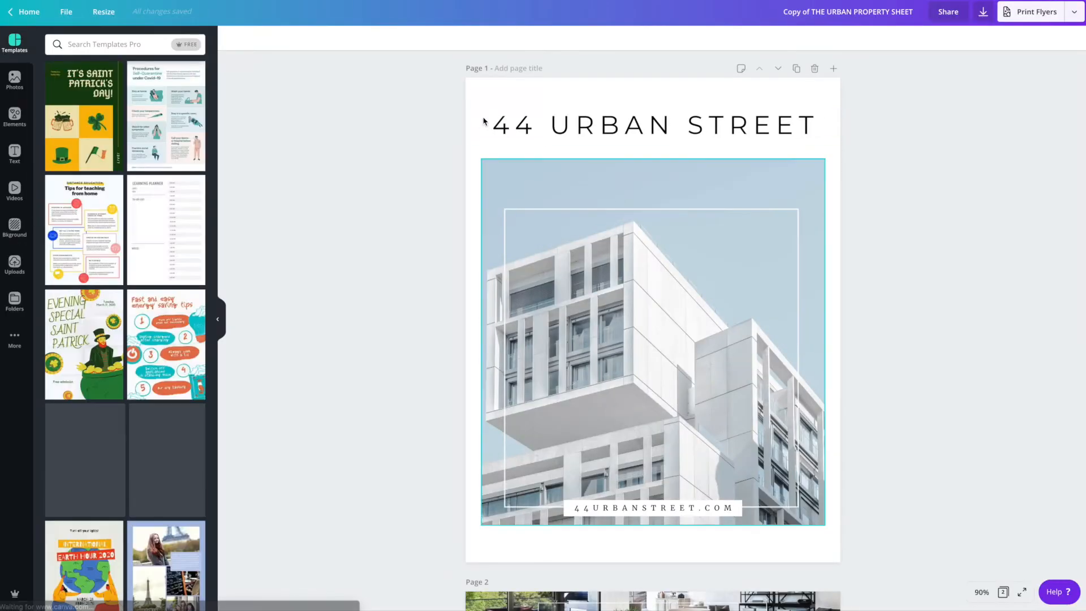
pyautogui.click(64, 15)
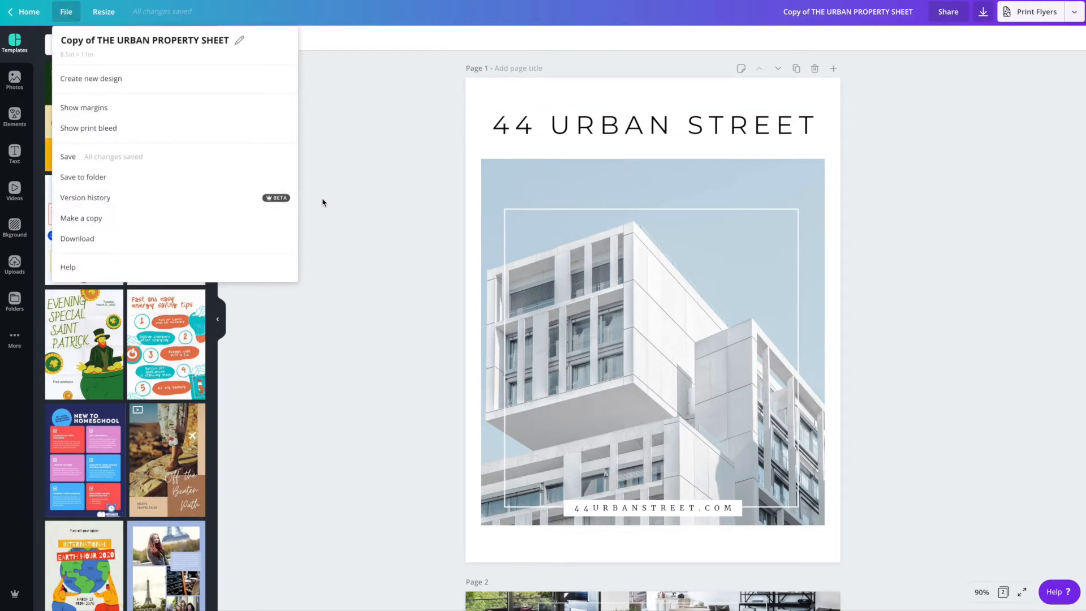
pyautogui.click(369, 201)
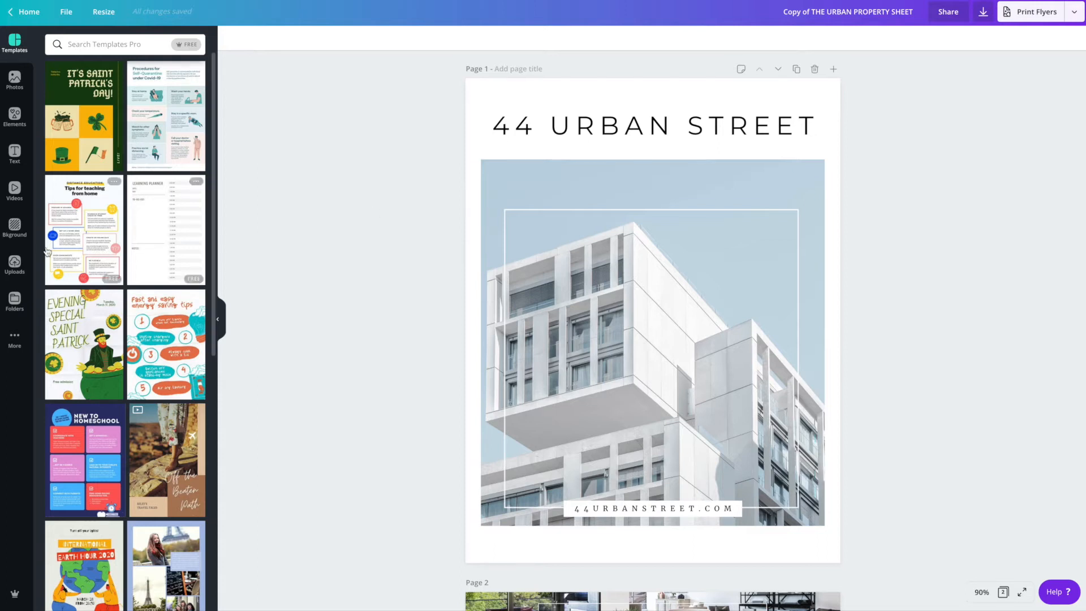
# - Browse the uploaded images for a replacement house photo
pyautogui.click(14, 266)
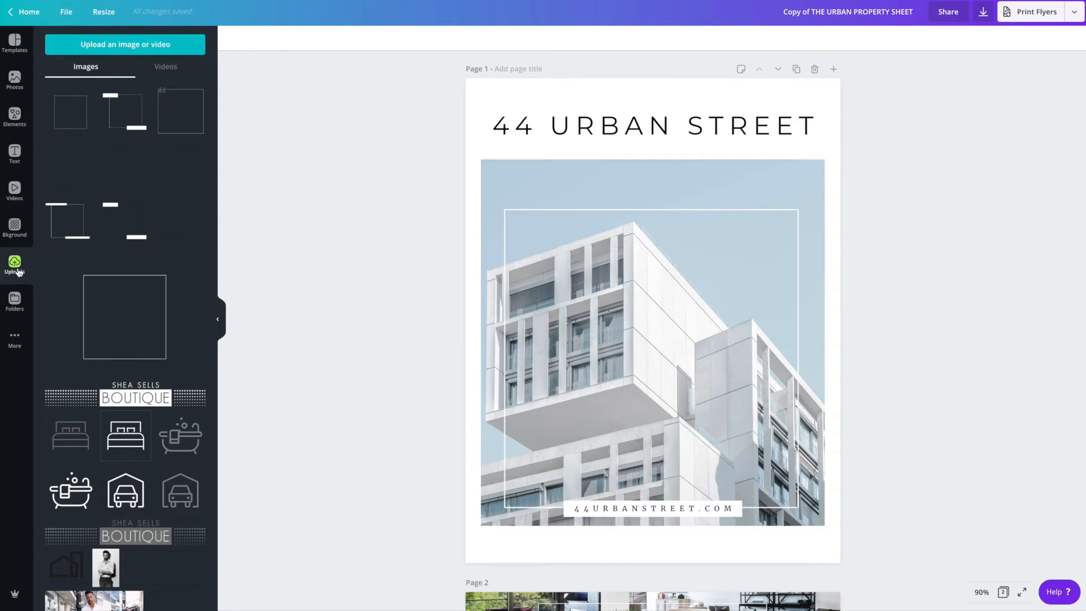
pyautogui.click(105, 52)
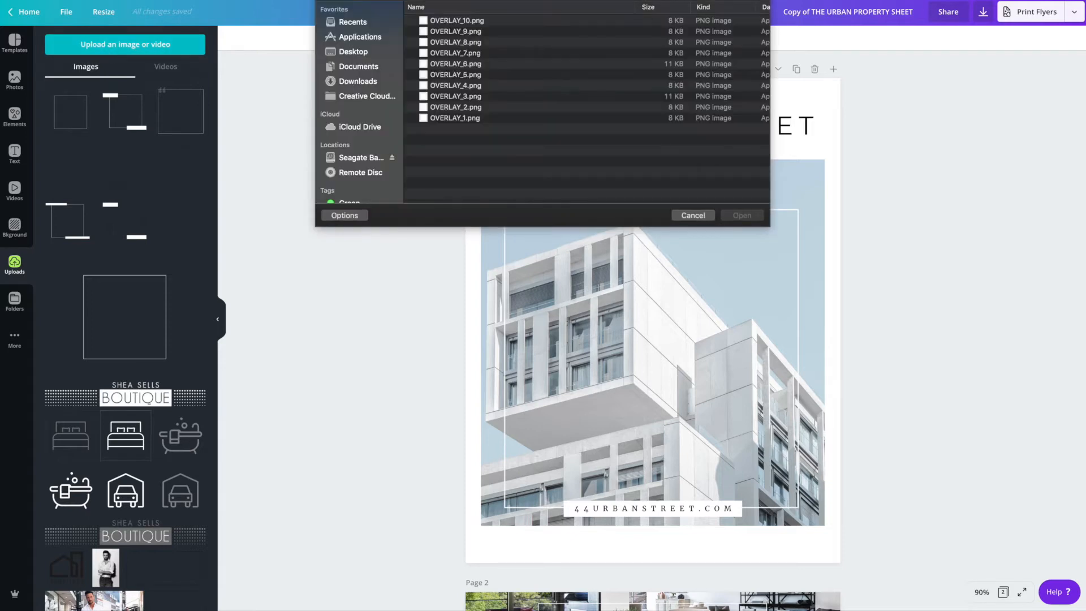
pyautogui.click(693, 215)
pyautogui.scroll(-3, 140, 264)
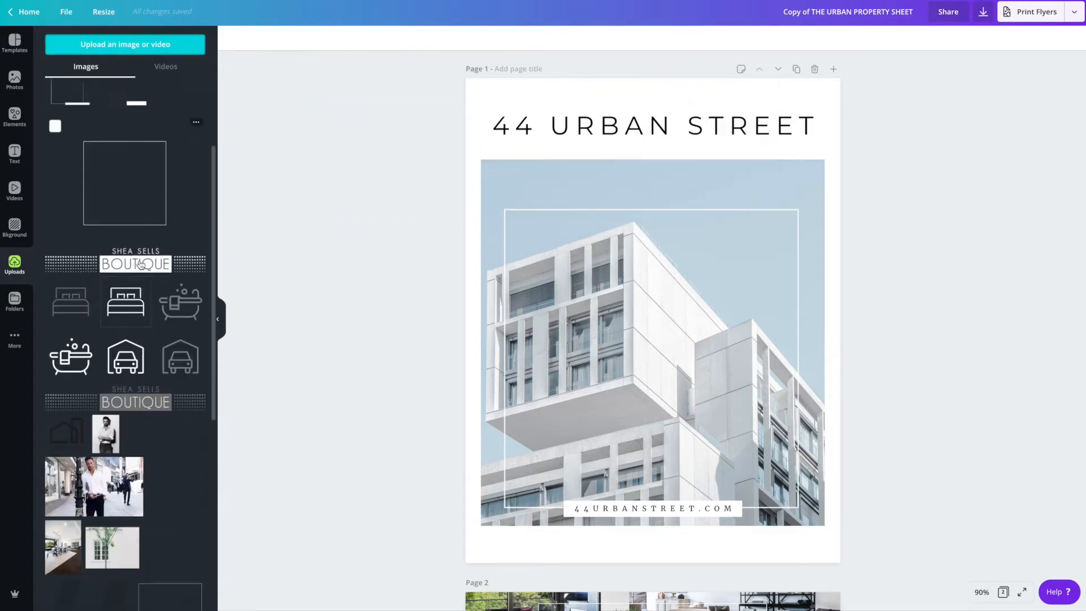
pyautogui.scroll(-10, 140, 264)
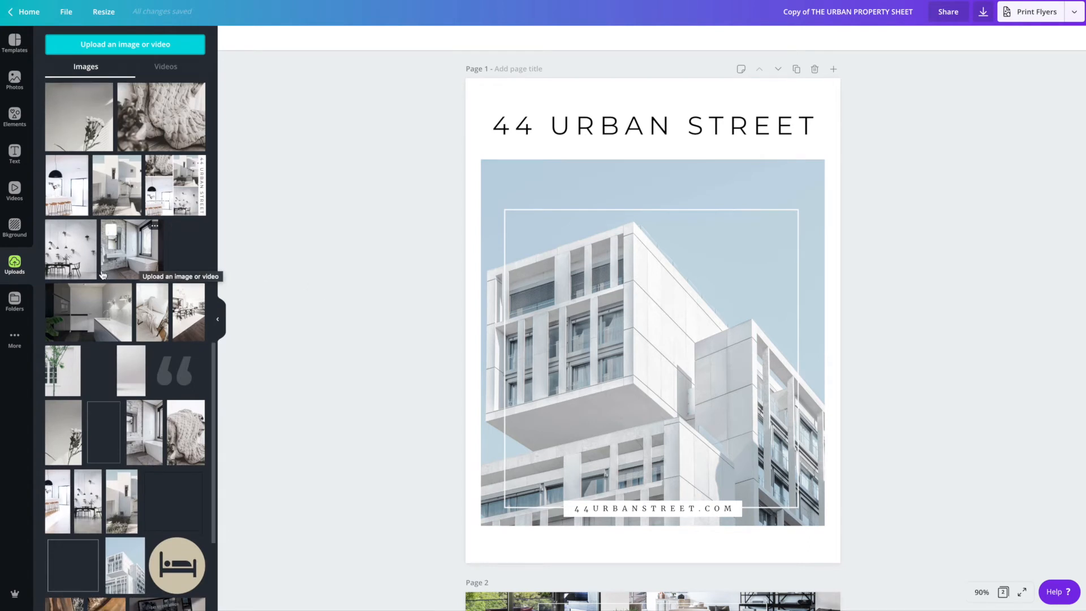
pyautogui.click(495, 289)
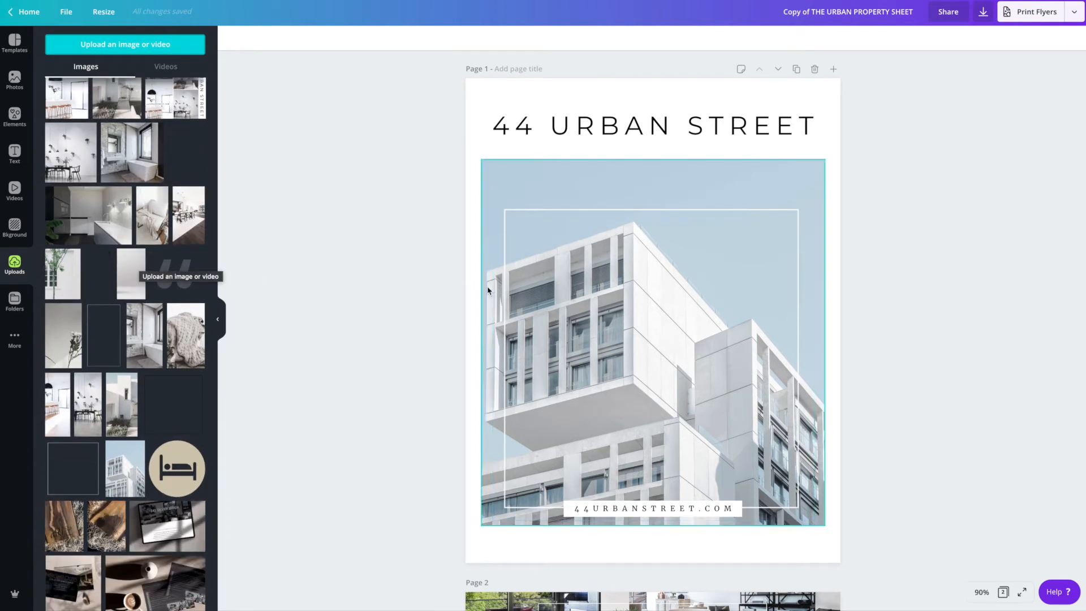
pyautogui.scroll(1, 109, 156)
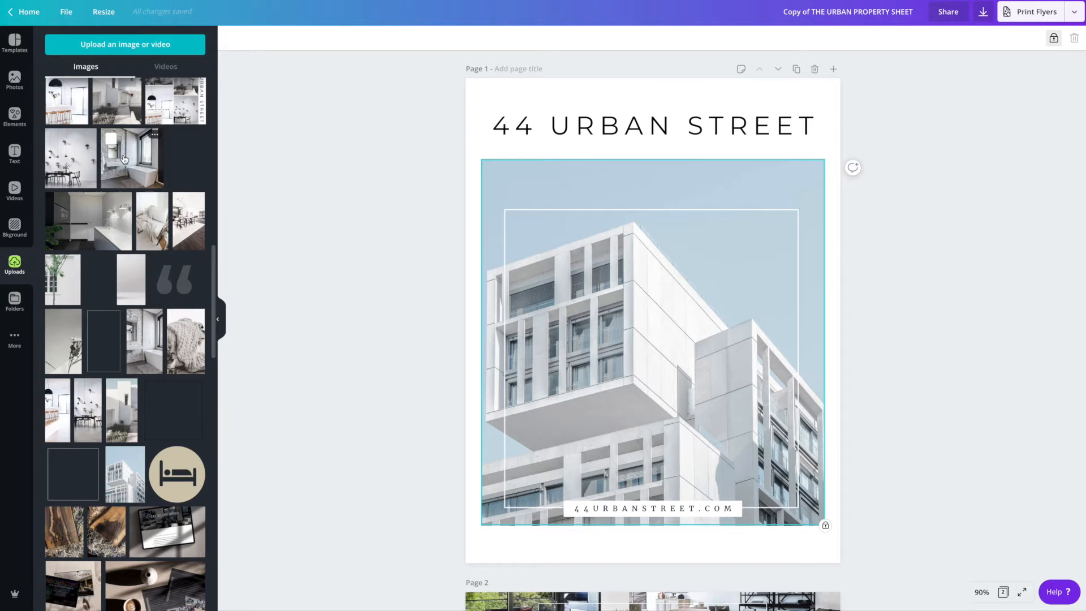
# - Unlock the main photo and replace it with the uploaded white house image
pyautogui.moveTo(99, 101); pyautogui.dragTo(493, 191)
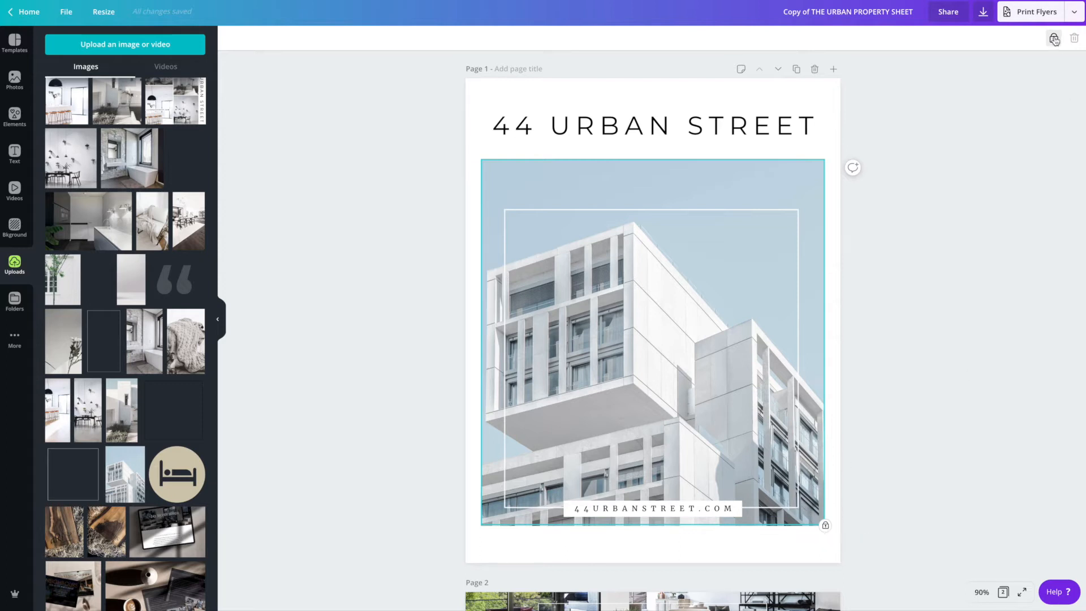
pyautogui.click(1054, 38)
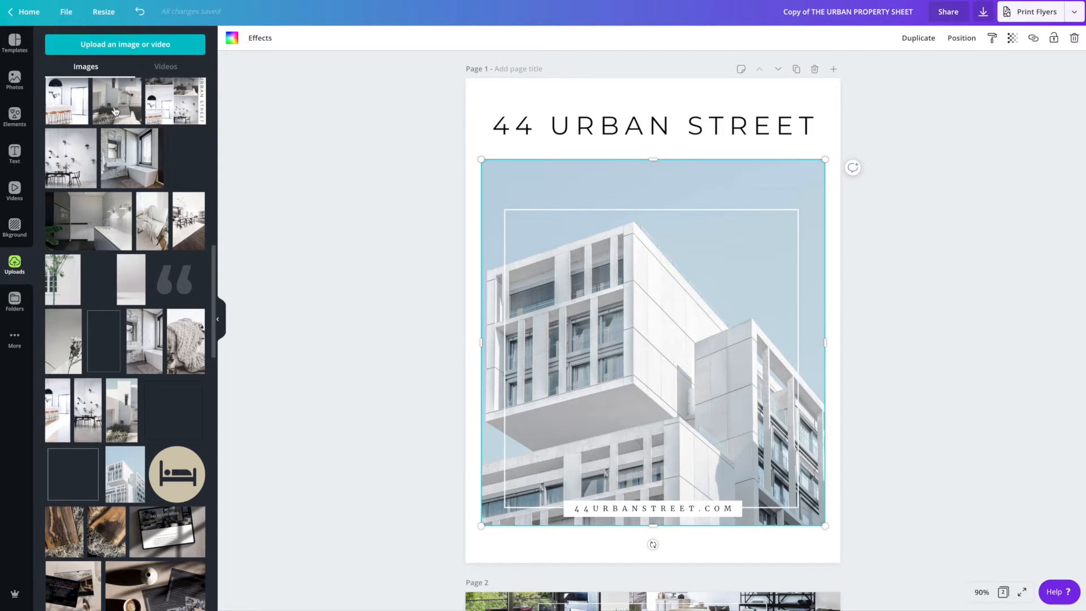
pyautogui.moveTo(118, 105); pyautogui.dragTo(491, 213)
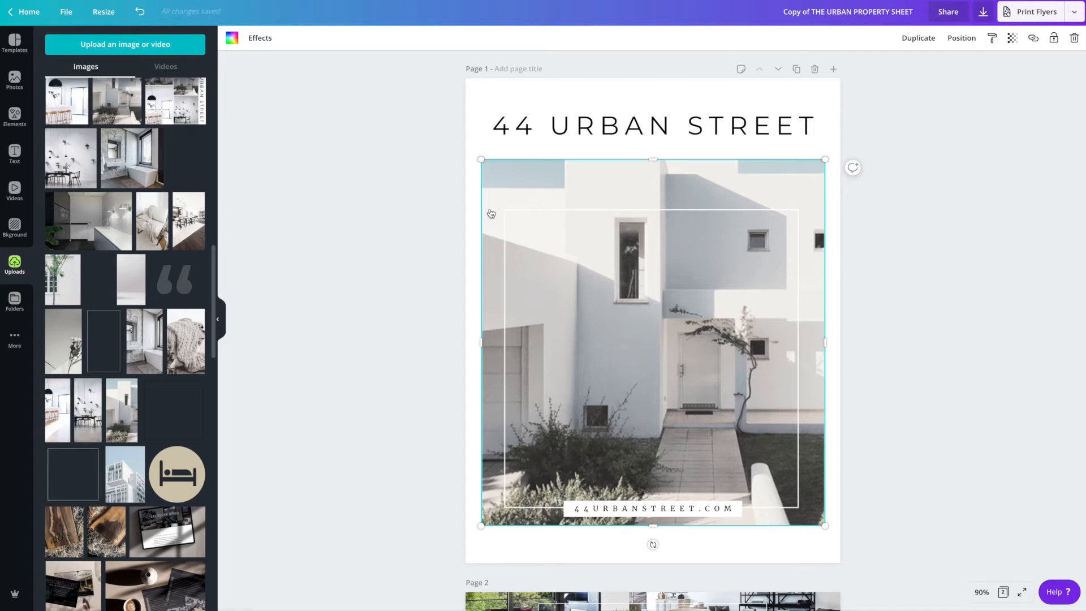
# - Try to nudge the white frame over the photo, undoing the move
pyautogui.click(376, 247)
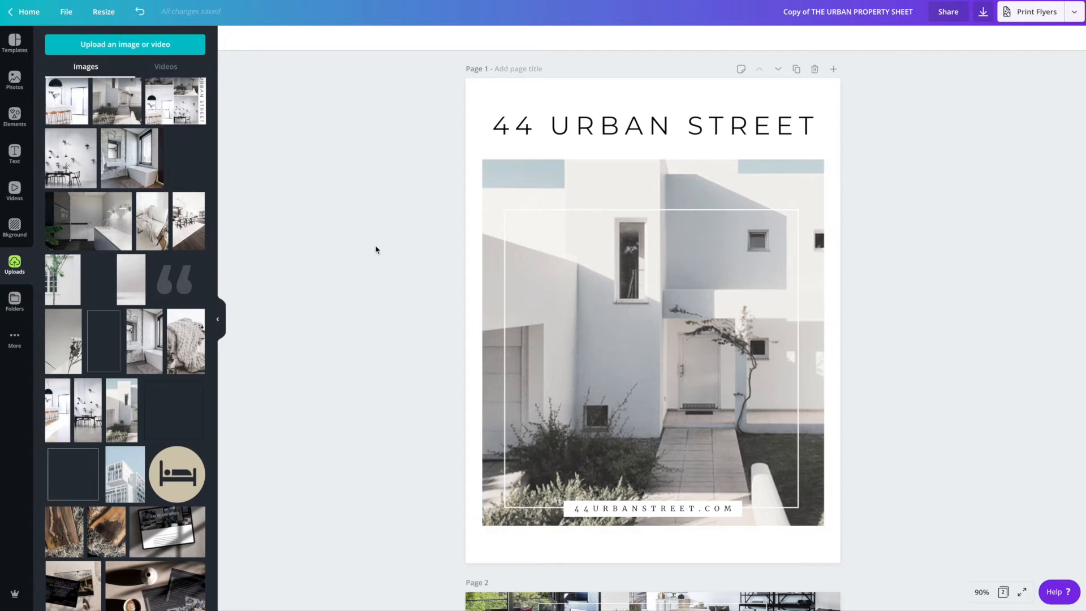
pyautogui.click(552, 215)
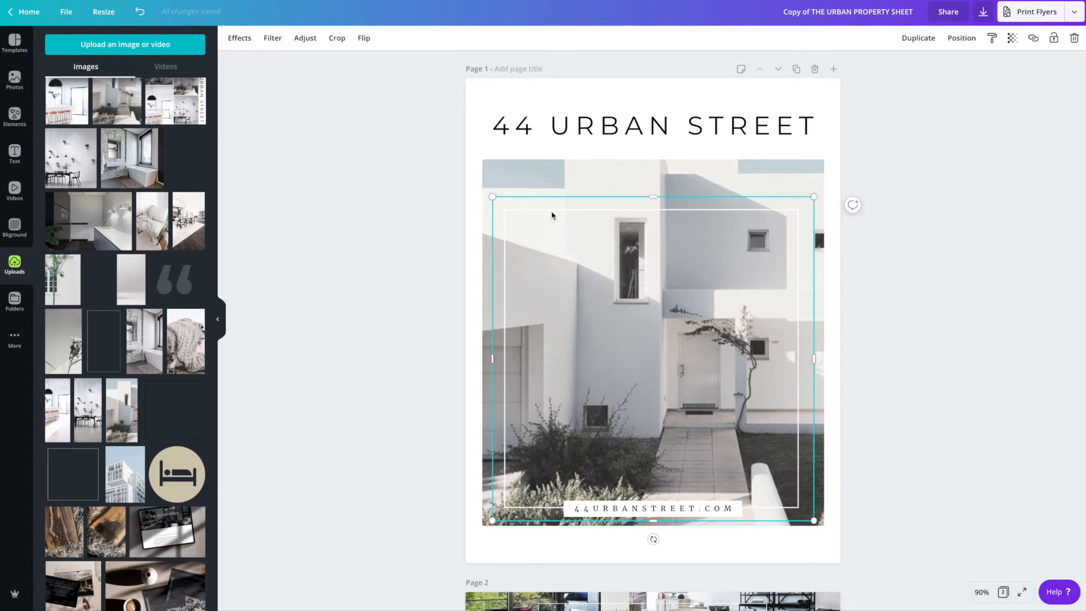
pyautogui.click(706, 178)
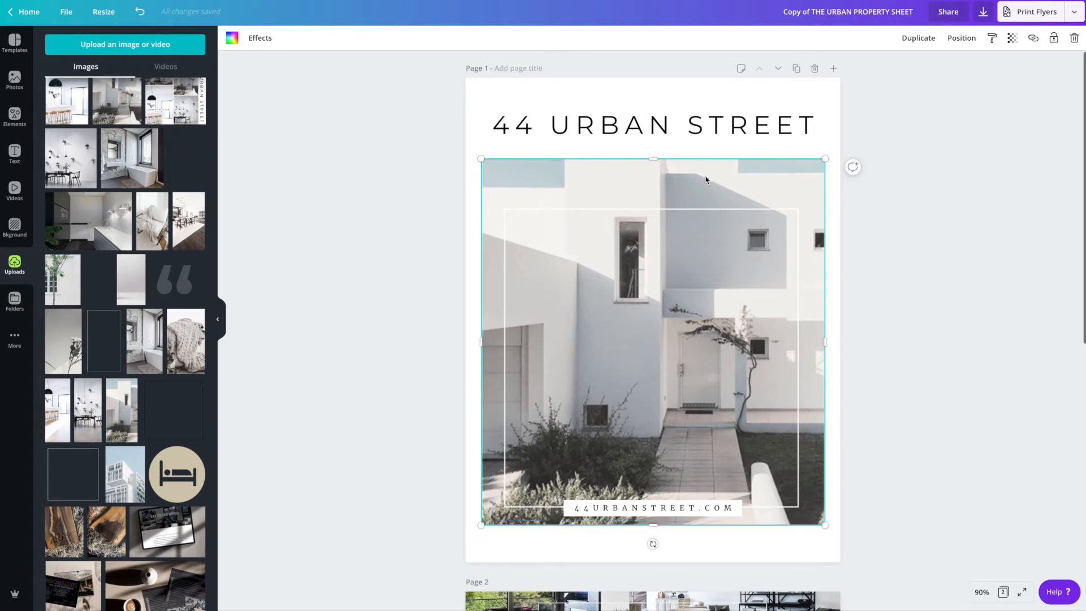
pyautogui.click(700, 211)
pyautogui.moveTo(701, 214)
pyautogui.mouseDown()
pyautogui.moveTo(715, 226)
pyautogui.moveTo(699, 209)
pyautogui.mouseUp()
pyautogui.hotkey('ctrl', 'z')
pyautogui.click(718, 175)
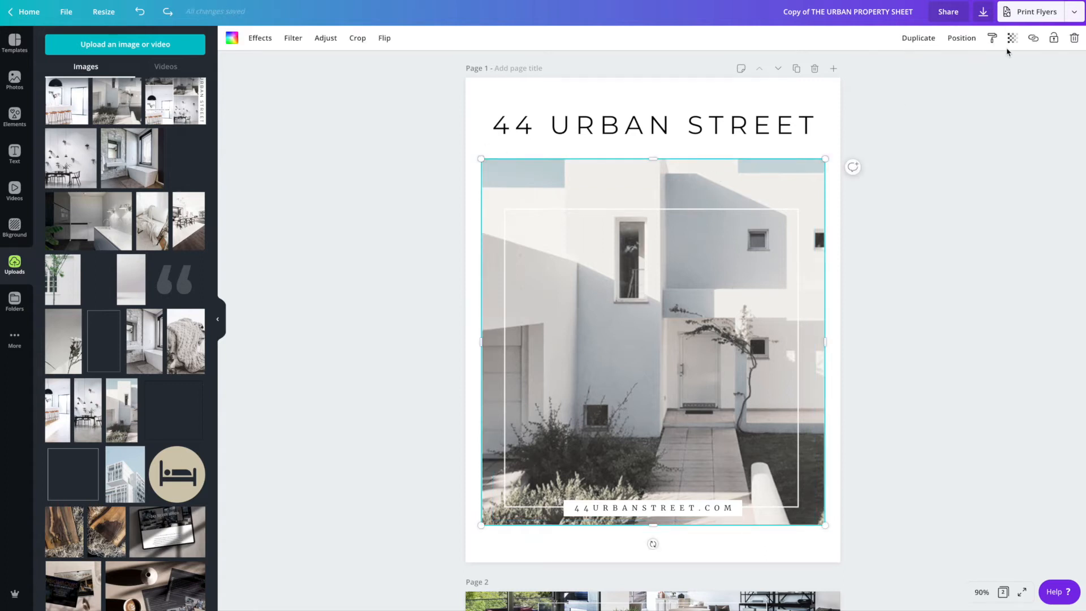
# - Lock the main photo in place
pyautogui.click(1053, 38)
pyautogui.click(696, 215)
pyautogui.moveTo(696, 215); pyautogui.dragTo(676, 194)
pyautogui.hotkey('ctrl', 'z')
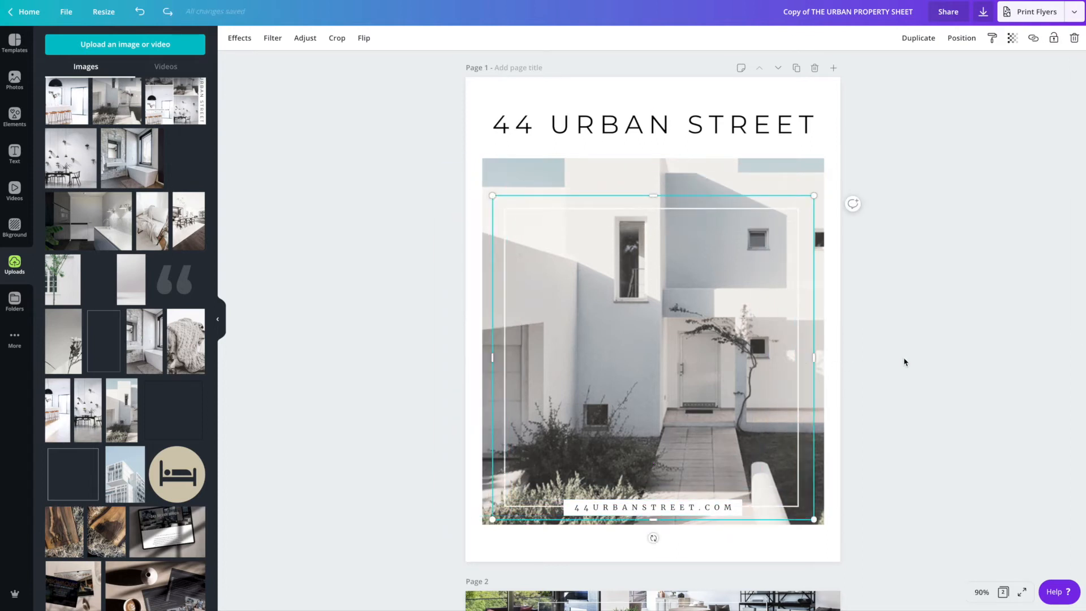
pyautogui.click(909, 362)
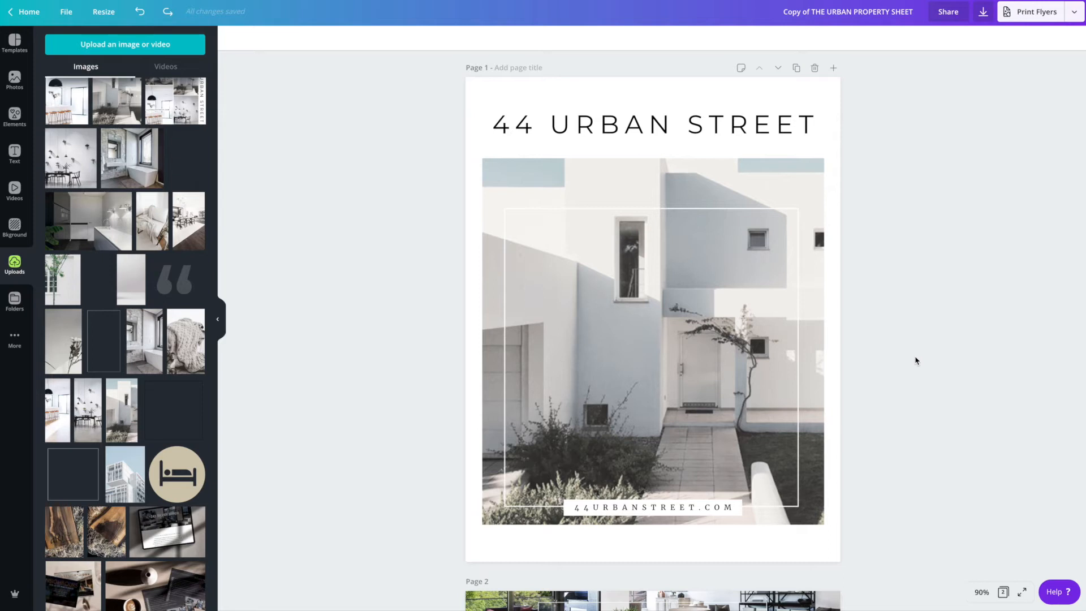
pyautogui.scroll(-1, 917, 363)
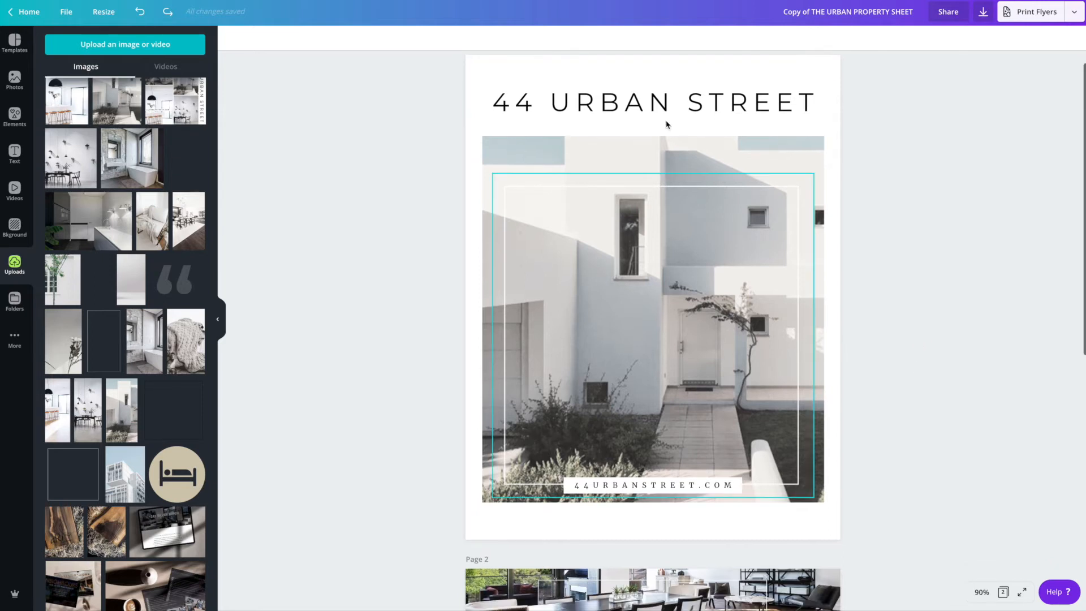
pyautogui.click(557, 103)
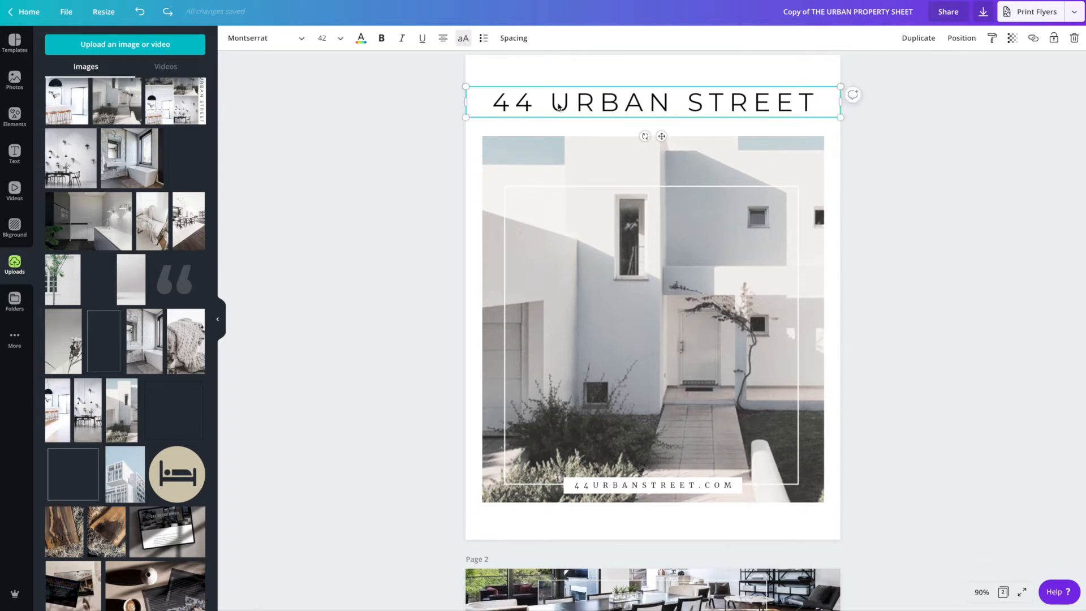
pyautogui.doubleClick(557, 103)
pyautogui.tripleClick(557, 103)
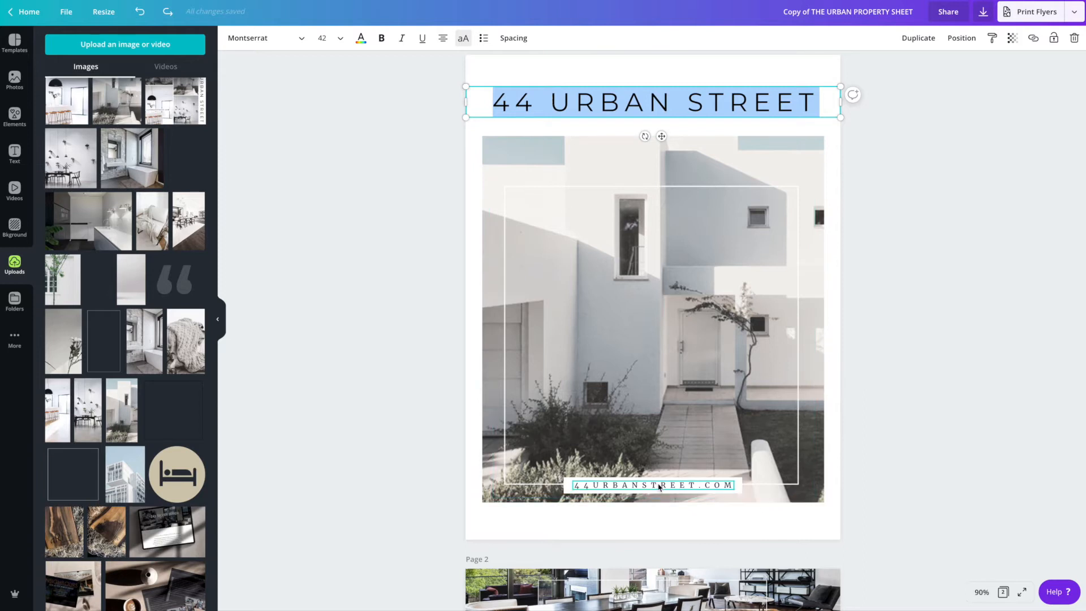
pyautogui.click(404, 424)
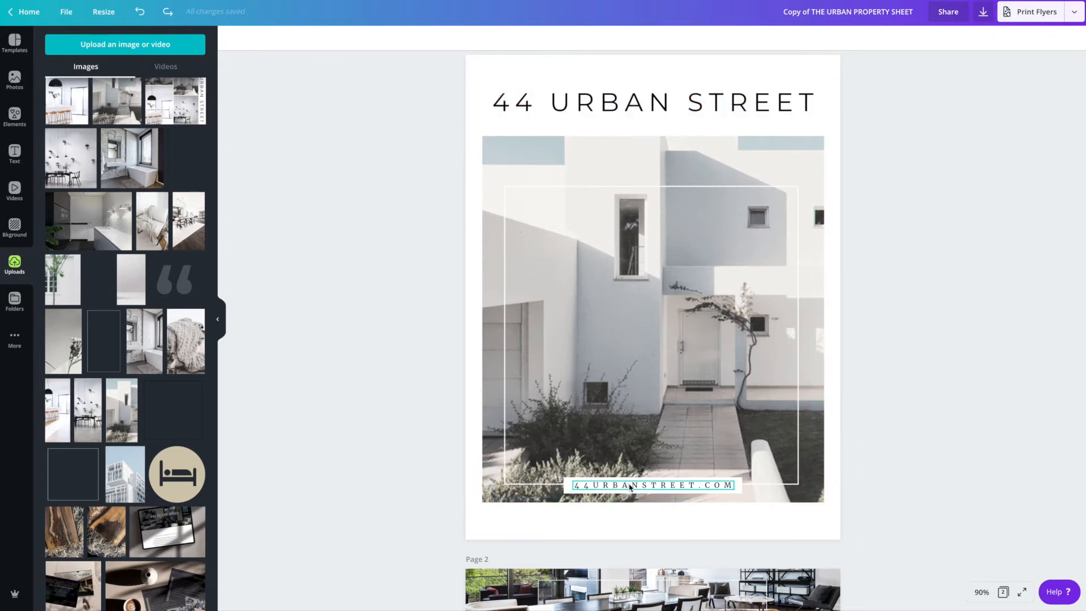
# - Recolour the website URL text to a medium grey from the photo colours
pyautogui.click(630, 486)
pyautogui.click(625, 483)
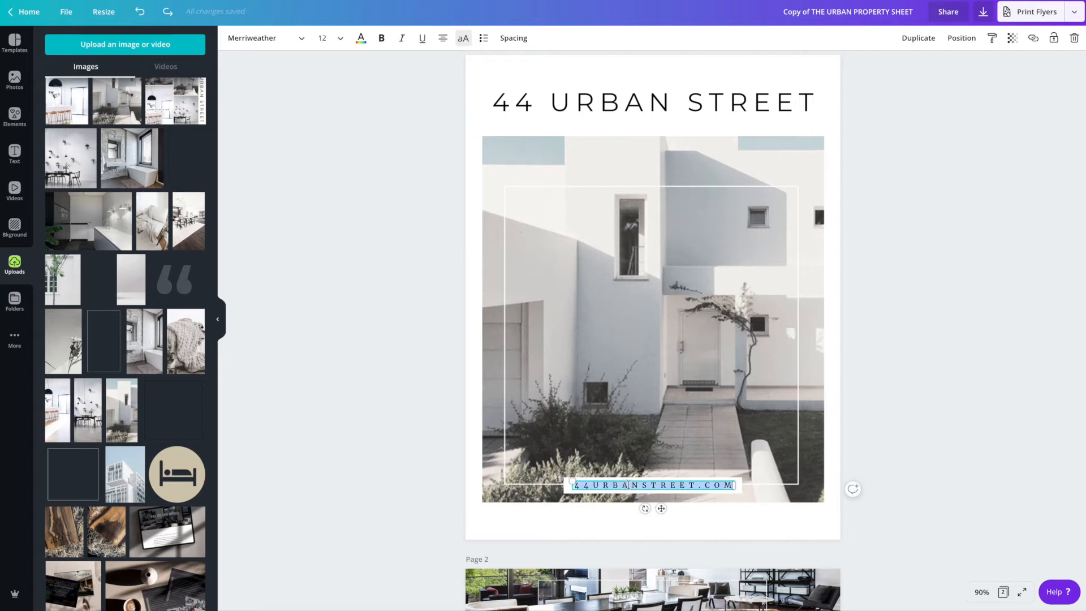
pyautogui.click(361, 38)
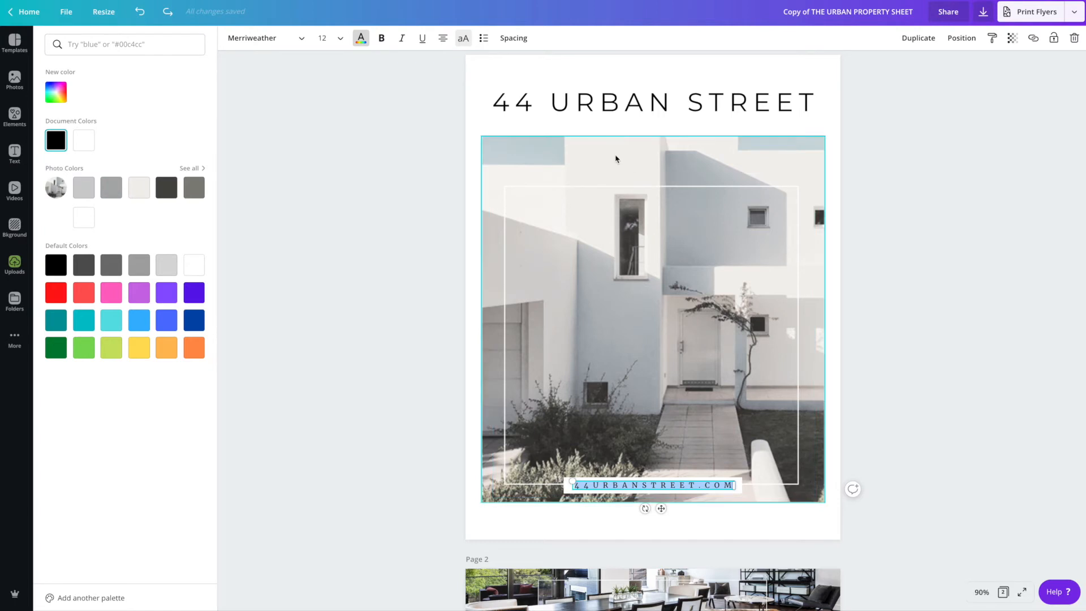
pyautogui.click(107, 190)
pyautogui.click(444, 291)
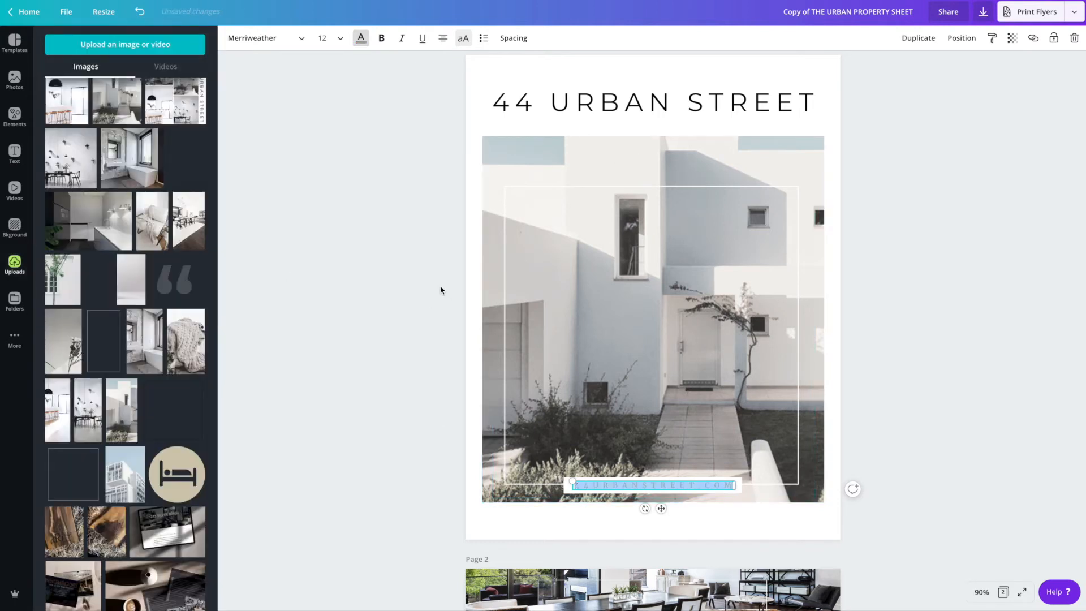
# - Recolour all of the website URL text to the dark charcoal photo colour
pyautogui.click(642, 484)
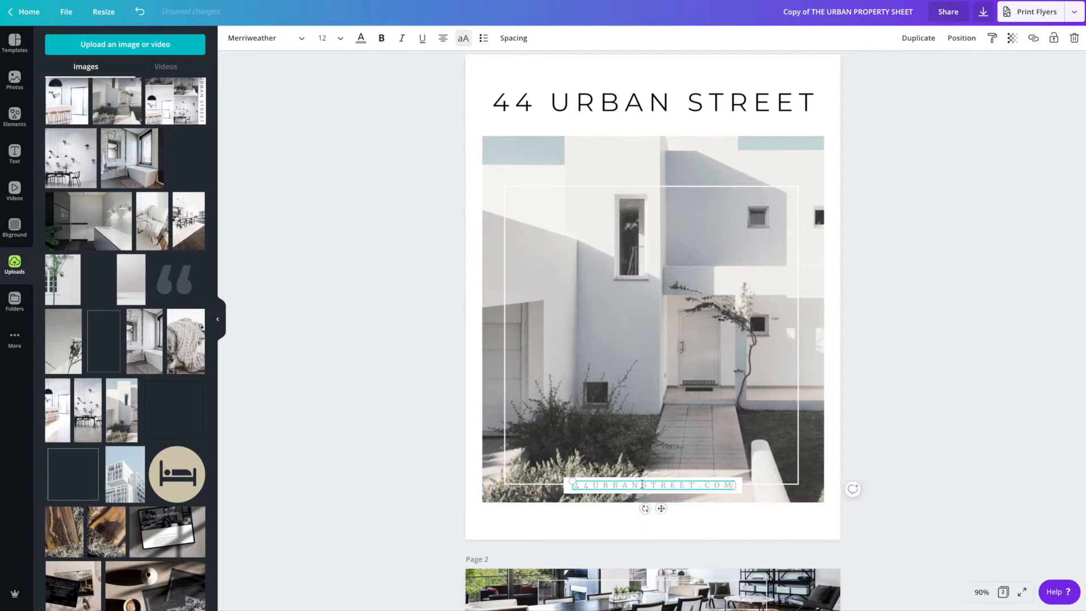
pyautogui.scroll(1, 683, 485)
pyautogui.hotkey('ctrl', 'a')
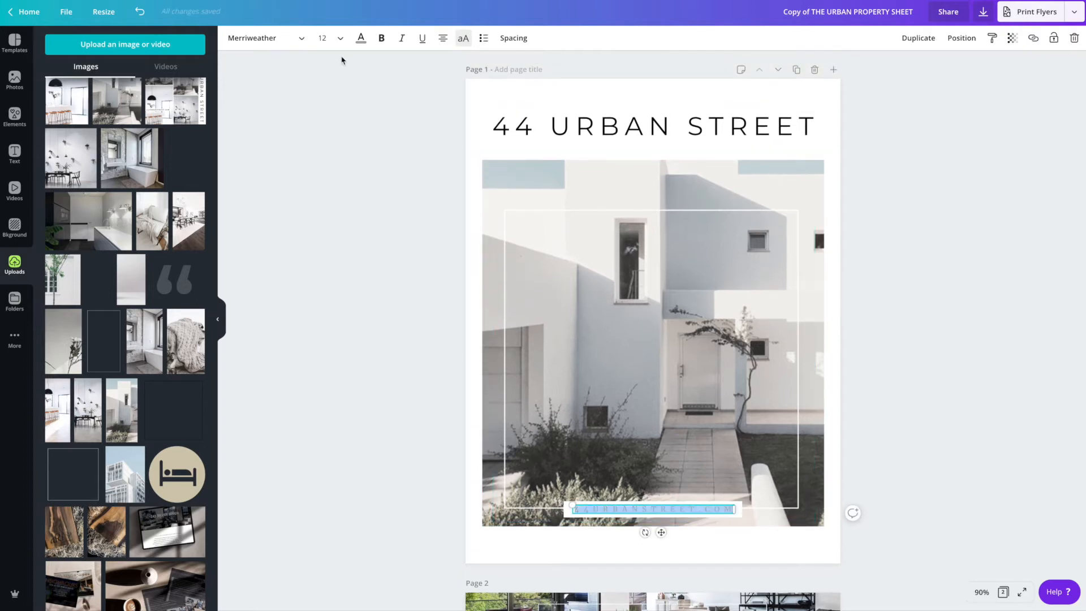
pyautogui.click(359, 38)
pyautogui.click(166, 188)
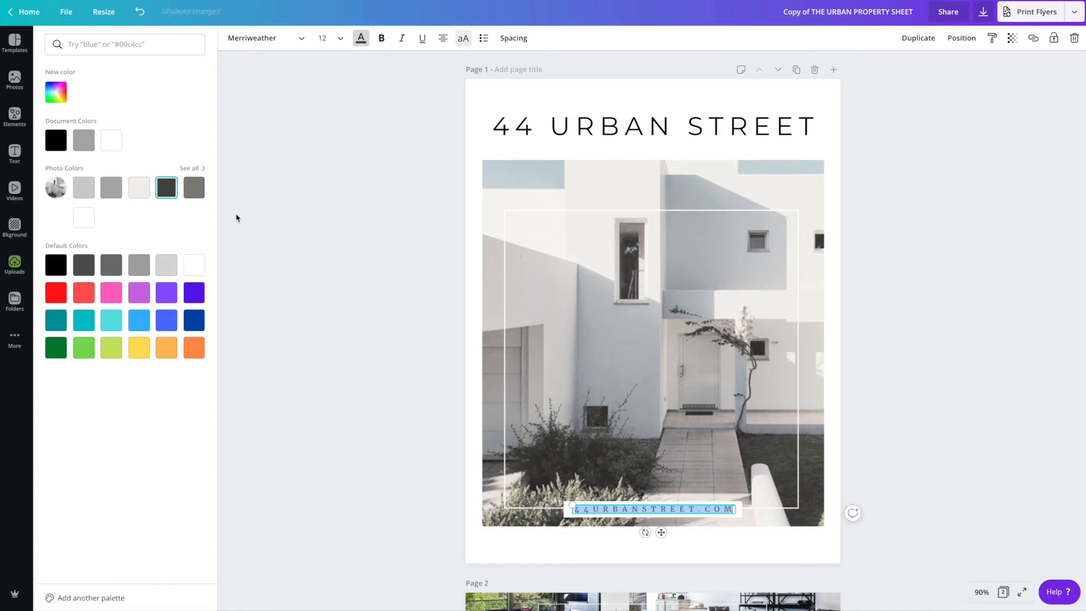
pyautogui.click(337, 249)
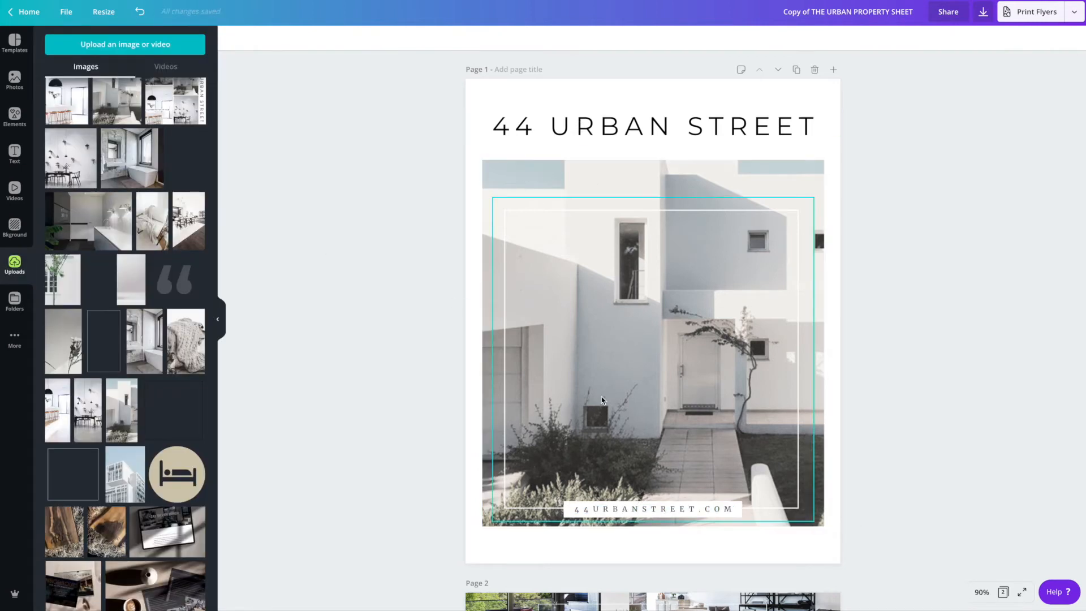
# - Unlock the main house photo and shift the image down within its frame
pyautogui.scroll(-3, 665, 406)
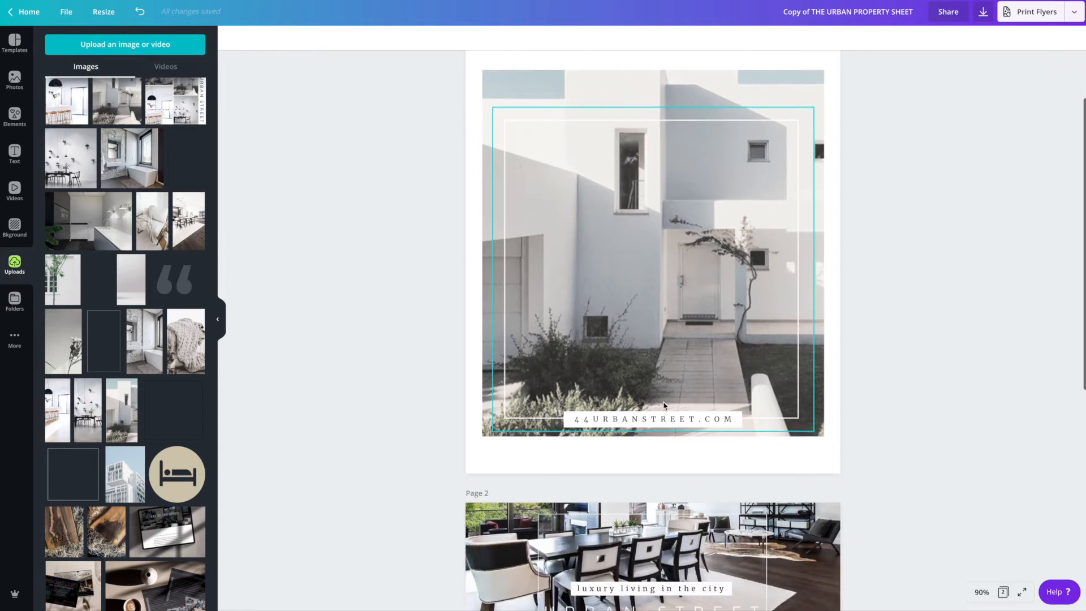
pyautogui.scroll(-6, 664, 406)
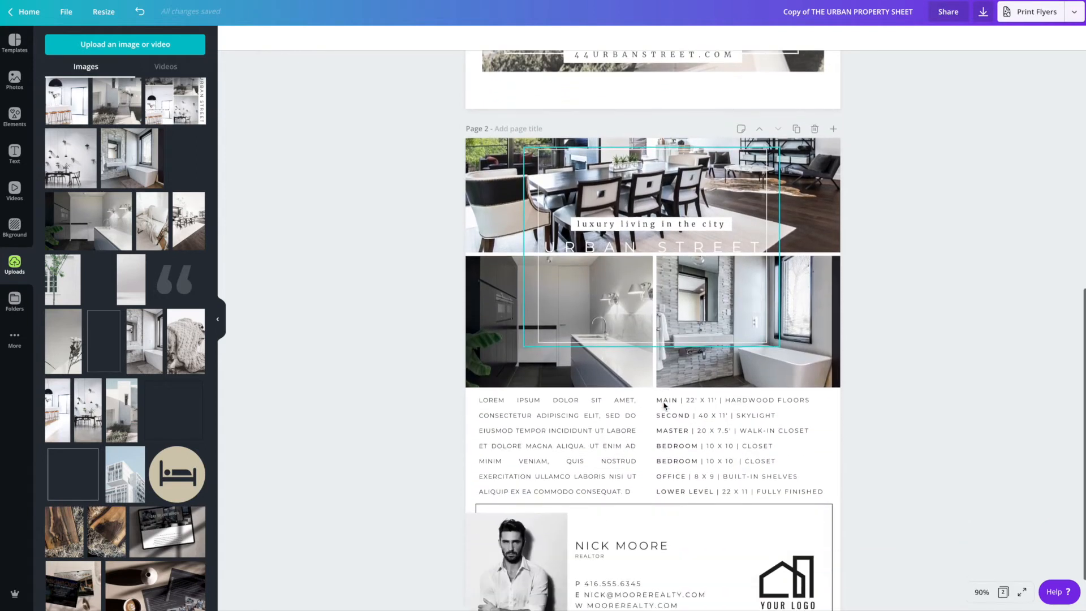
pyautogui.scroll(7, 664, 406)
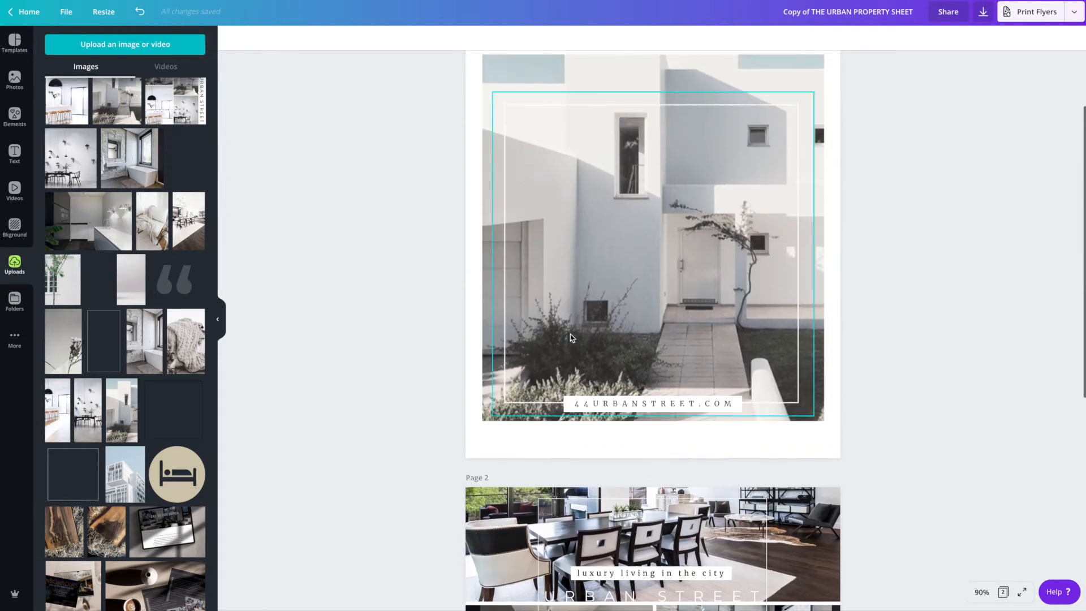
pyautogui.scroll(1, 656, 63)
pyautogui.click(612, 140)
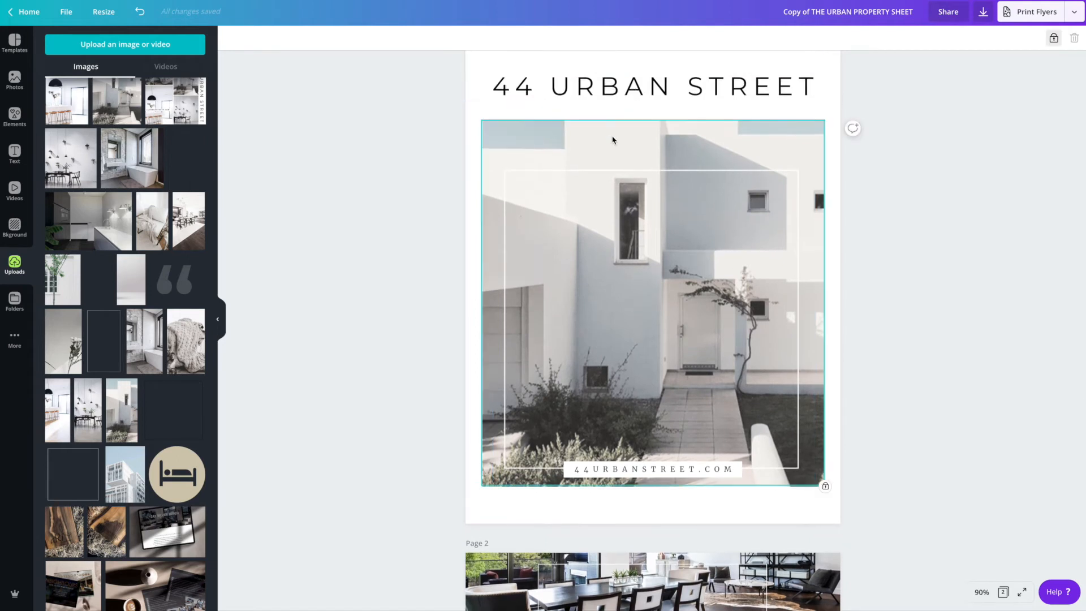
pyautogui.click(1053, 39)
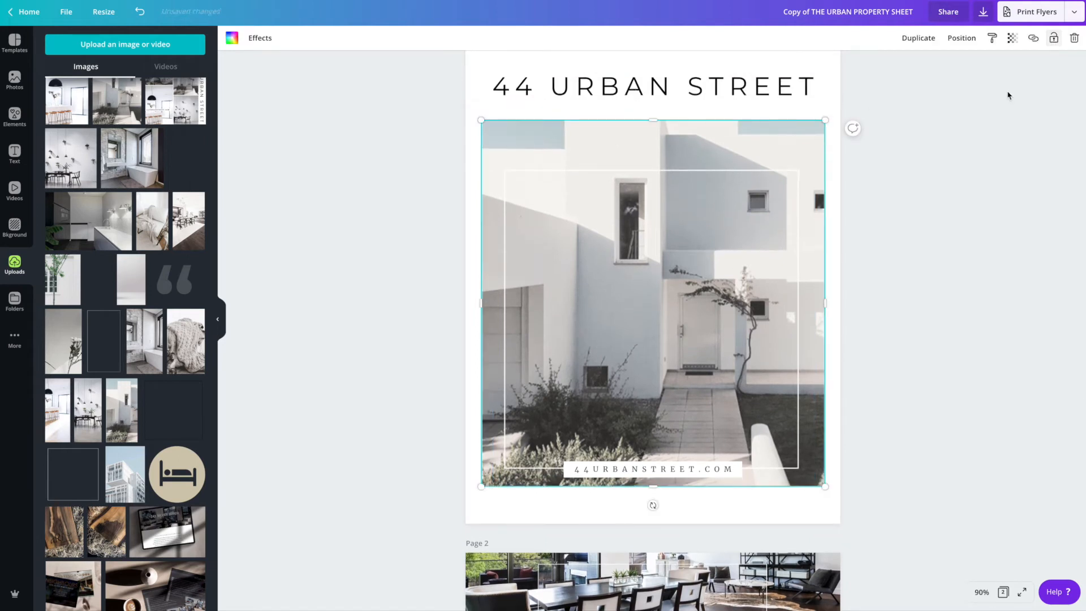
pyautogui.doubleClick(686, 142)
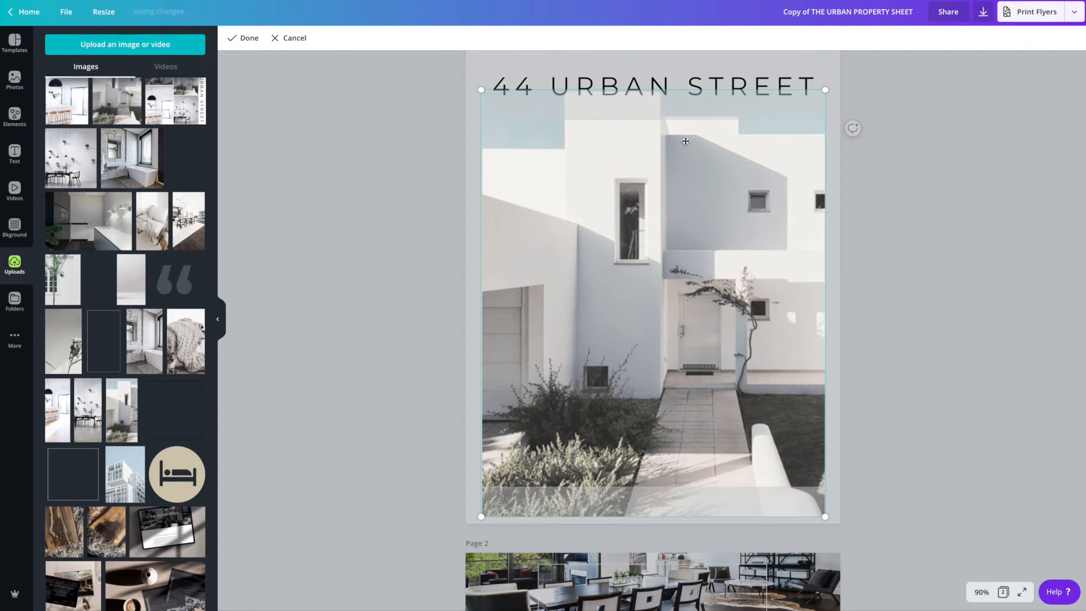
pyautogui.moveTo(686, 153)
pyautogui.mouseDown()
pyautogui.moveTo(684, 188)
pyautogui.moveTo(684, 151)
pyautogui.mouseUp()
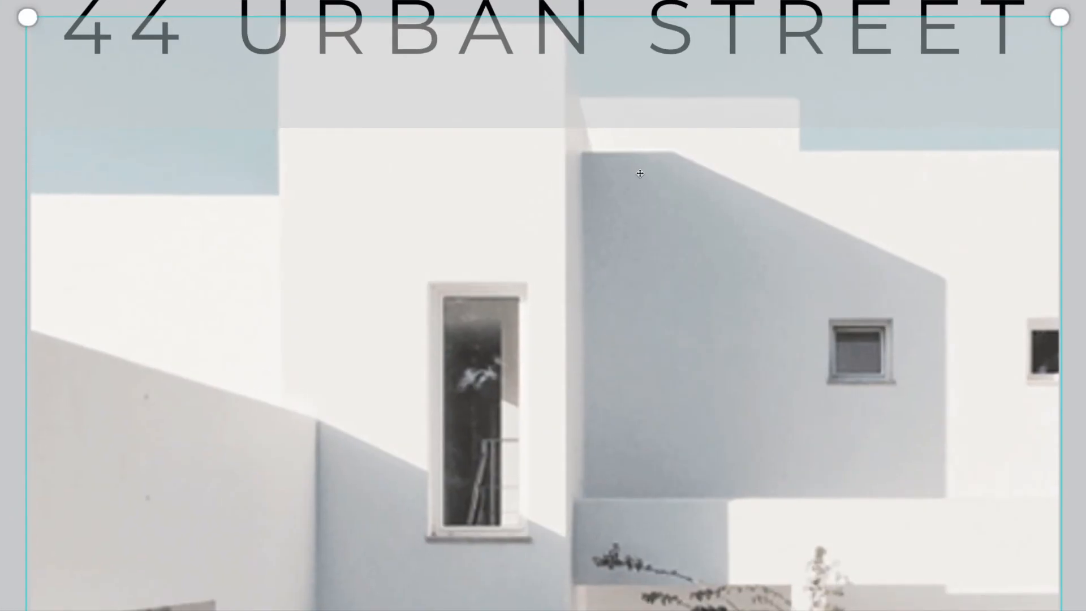
pyautogui.moveTo(645, 202); pyautogui.dragTo(643, 257)
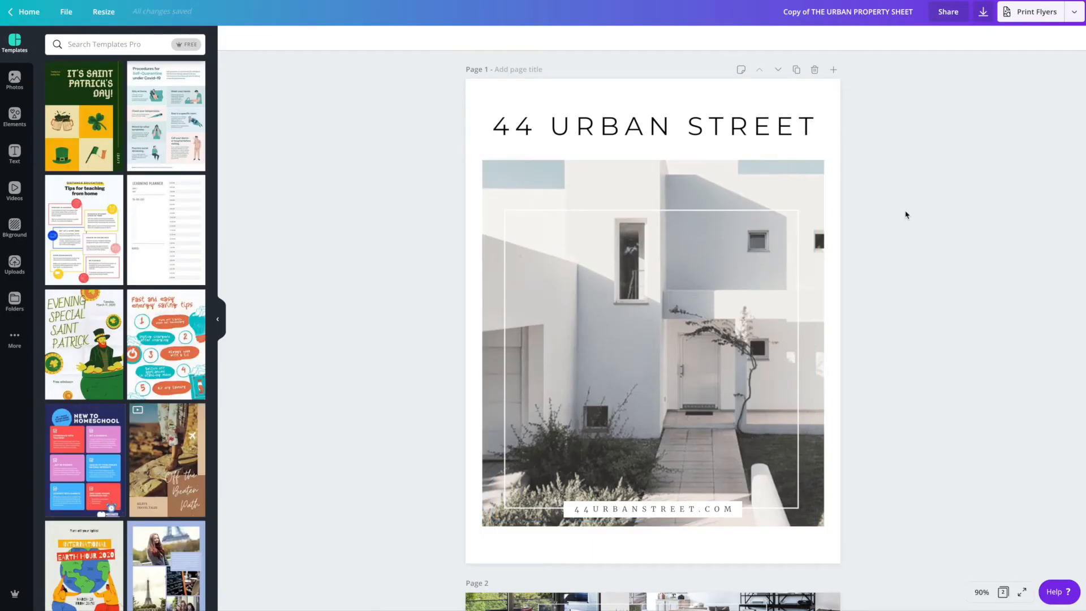
# - Lock the main house photo in place again
pyautogui.scroll(-5, 905, 214)
pyautogui.click(824, 217)
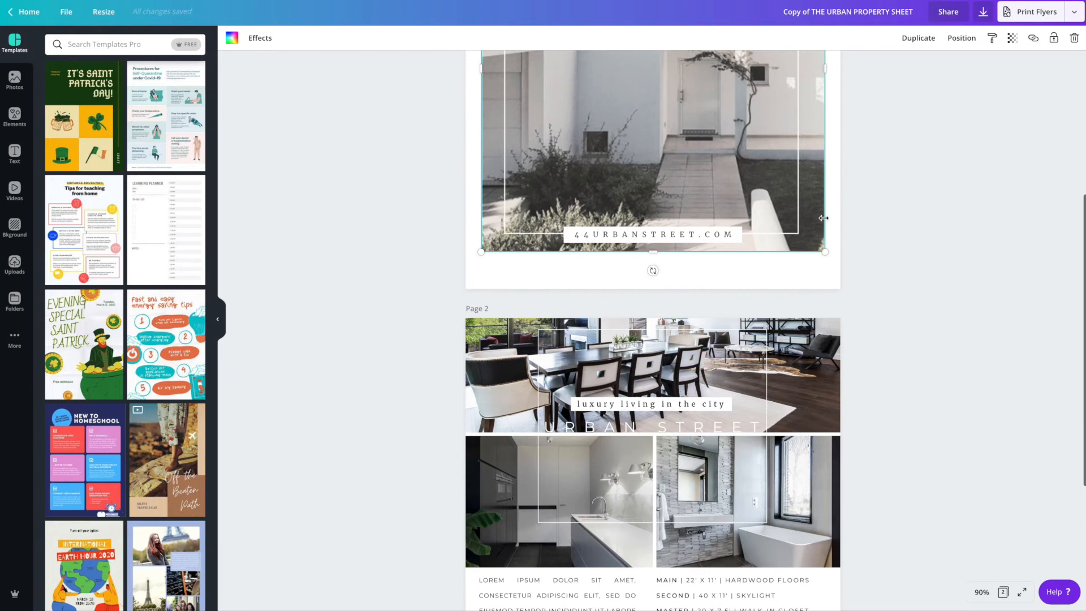
pyautogui.click(1053, 37)
# - Remove the white label bar behind the 'luxury living in the city' tagline on page 2
pyautogui.scroll(-2, 943, 194)
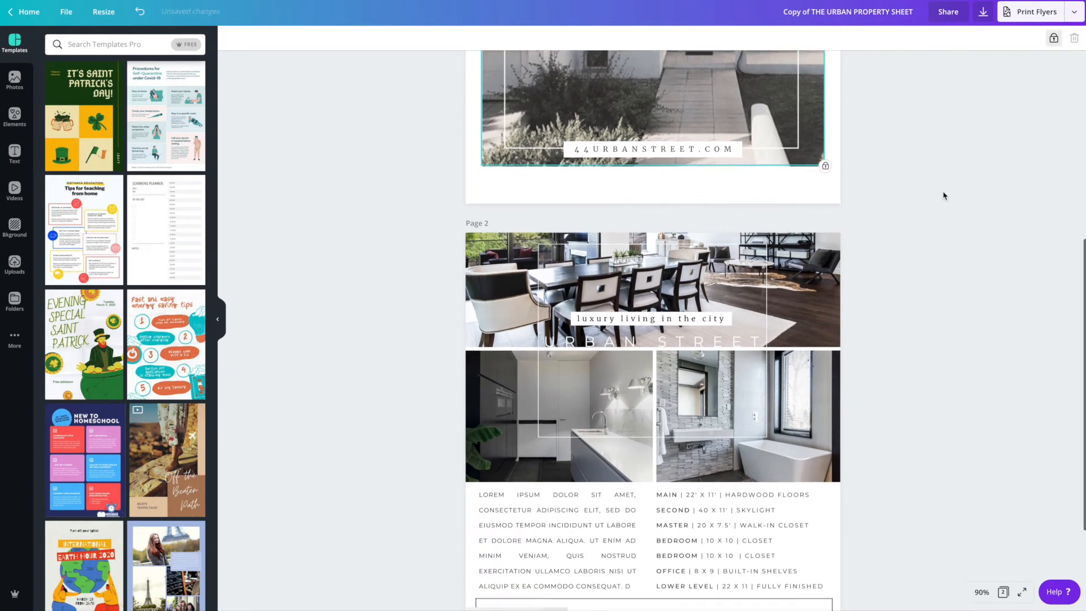
pyautogui.scroll(-4, 943, 194)
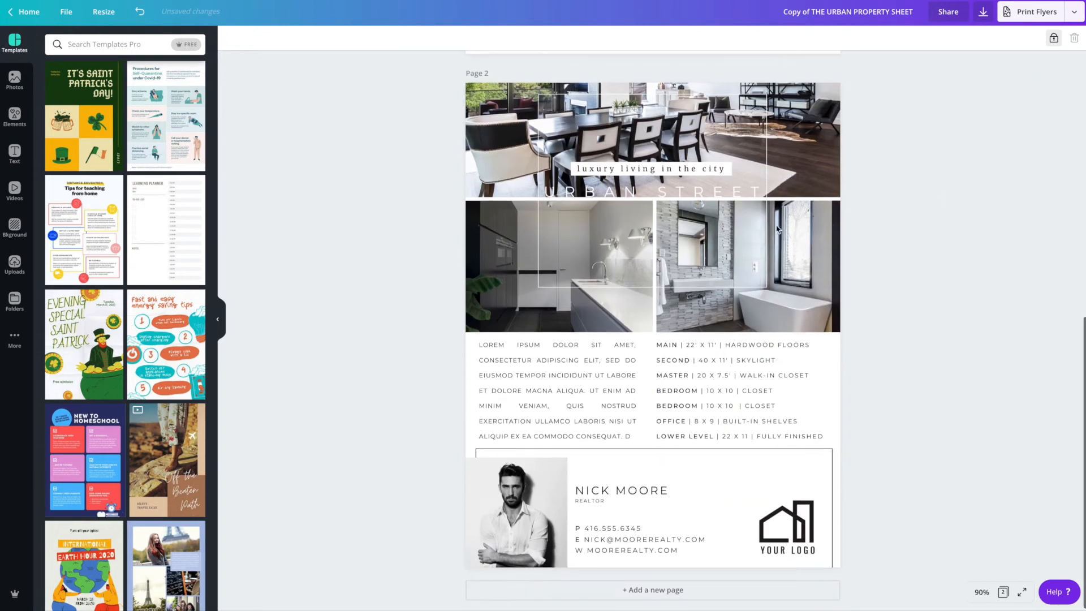
pyautogui.click(479, 139)
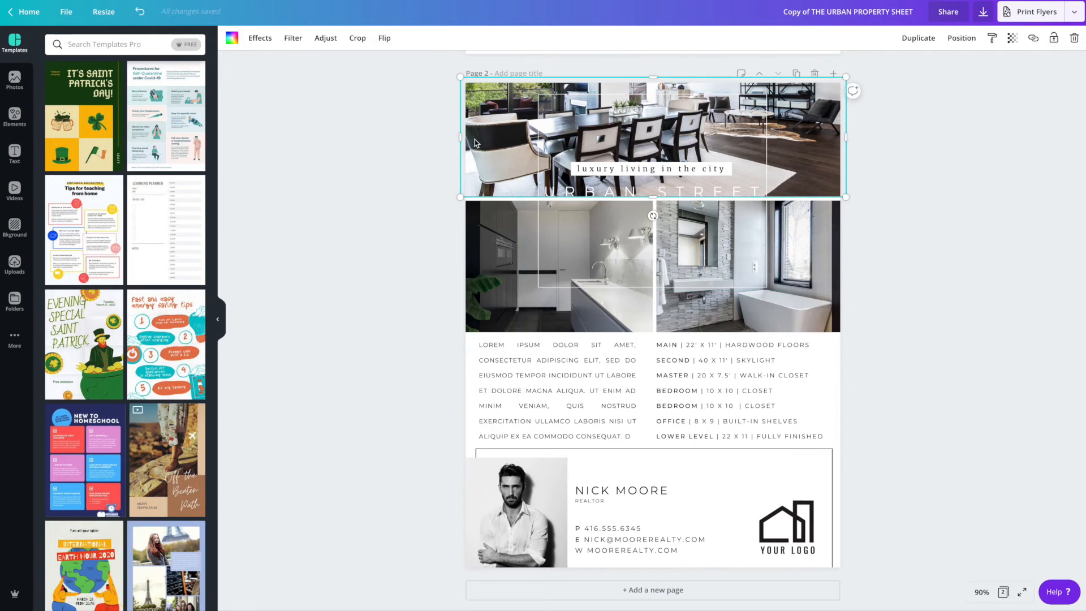
pyautogui.click(638, 172)
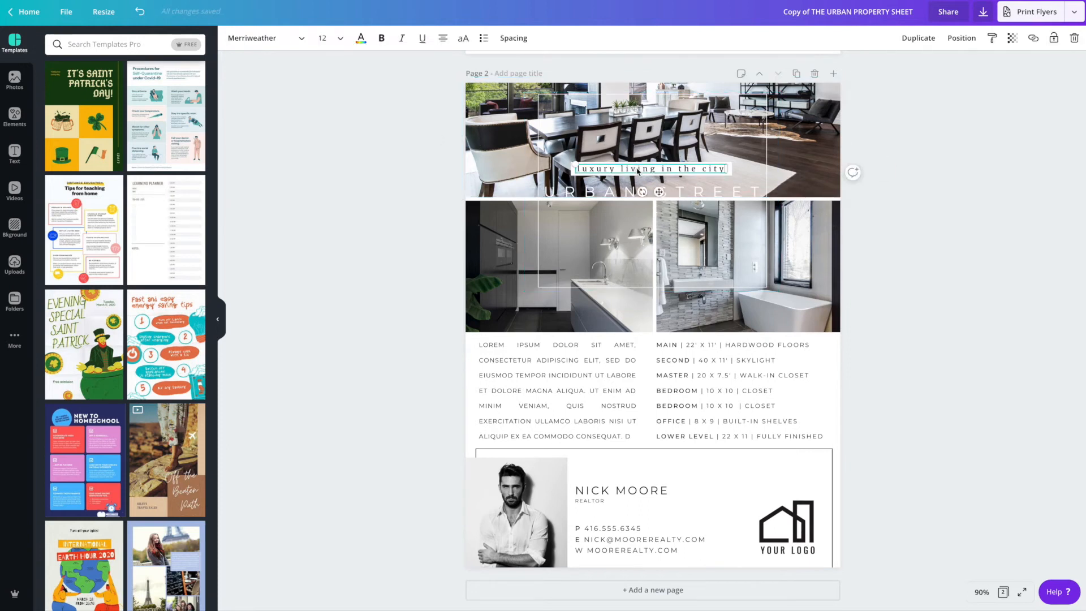
pyautogui.moveTo(601, 172)
pyautogui.mouseDown()
pyautogui.moveTo(616, 178)
pyautogui.moveTo(600, 155)
pyautogui.mouseUp()
pyautogui.click(596, 173)
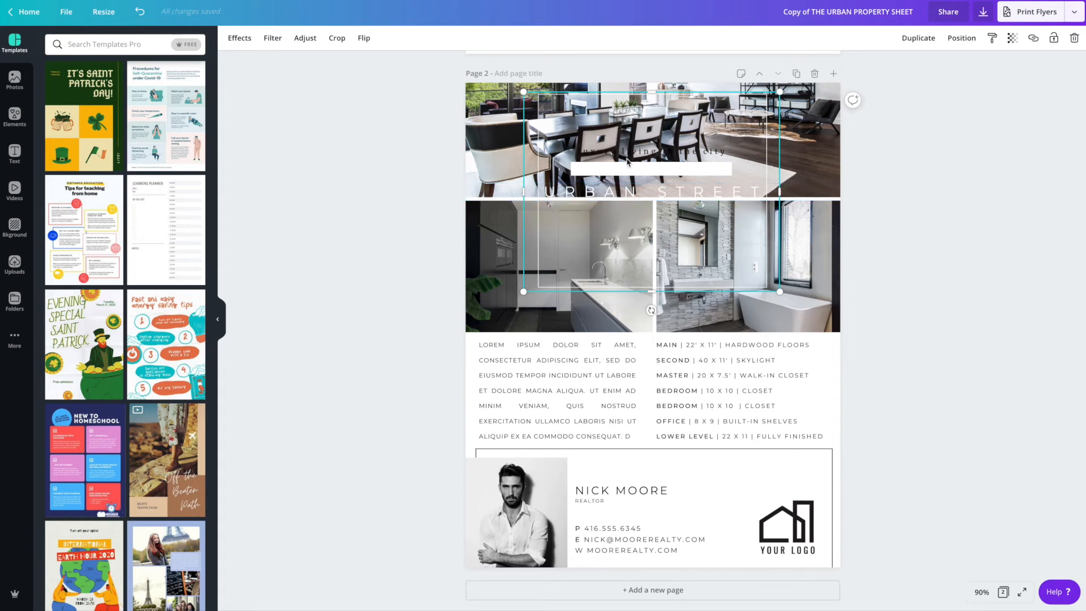
pyautogui.moveTo(524, 194); pyautogui.dragTo(692, 200)
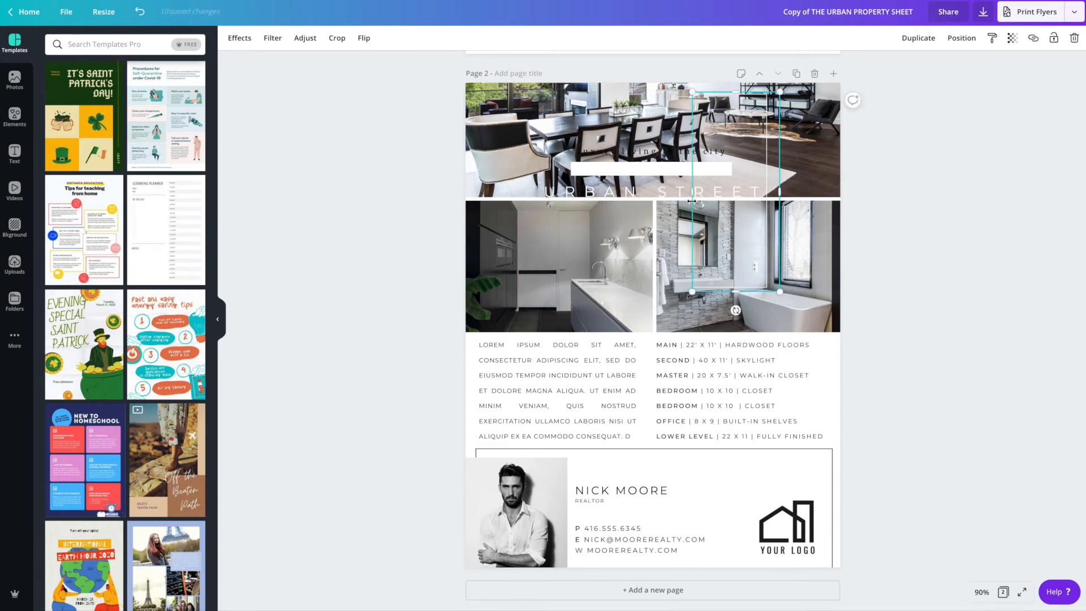
pyautogui.click(621, 173)
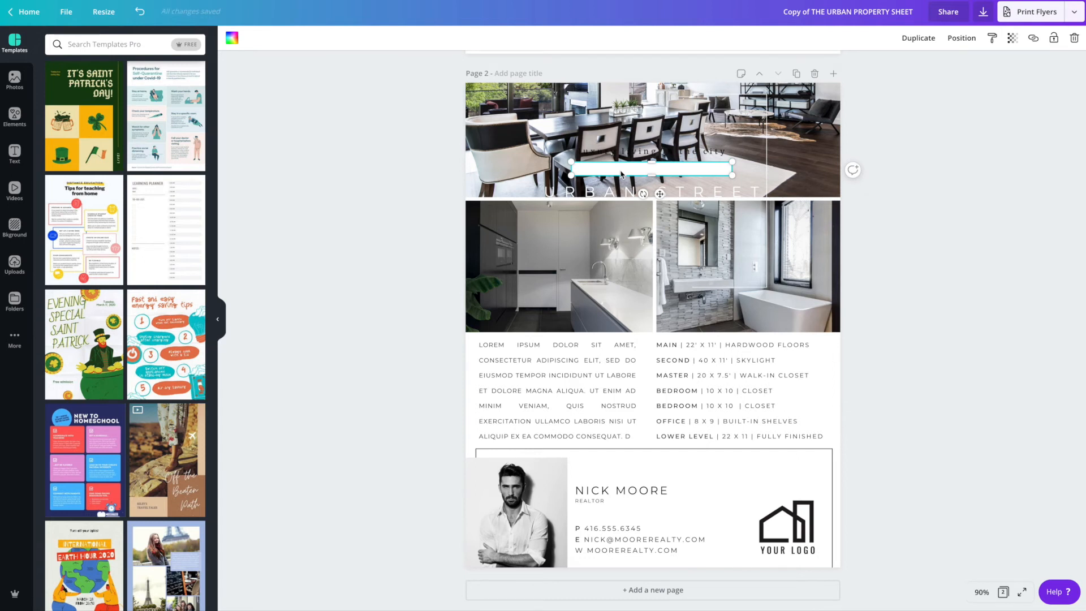
pyautogui.press('Delete')
# - Move the tagline back into place on the header photo and recolour its text white
pyautogui.moveTo(629, 154); pyautogui.dragTo(627, 176)
pyautogui.doubleClick(627, 175)
pyautogui.click(361, 38)
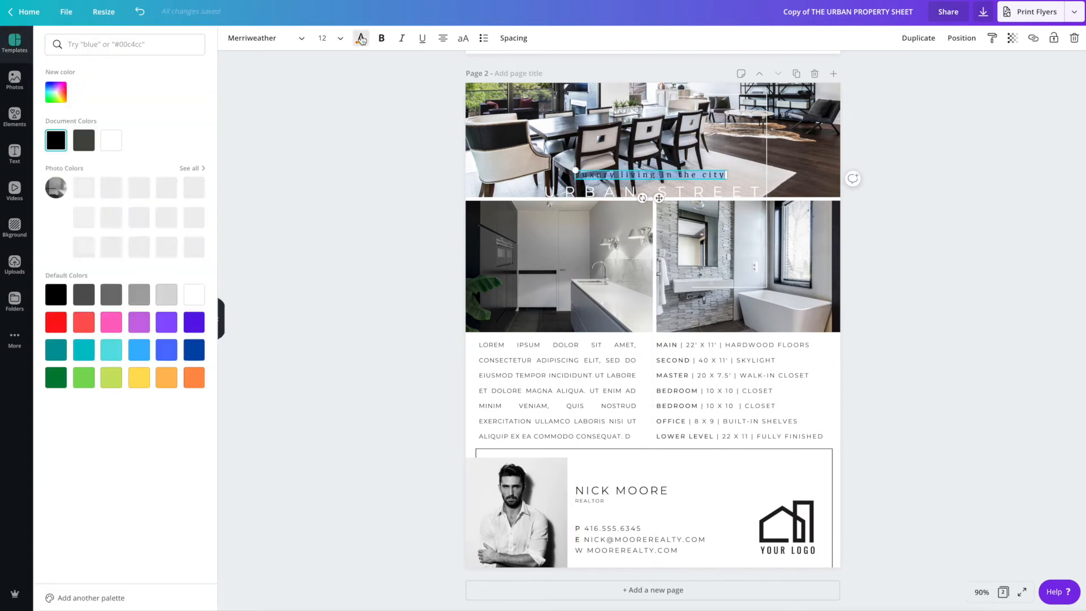
pyautogui.click(233, 148)
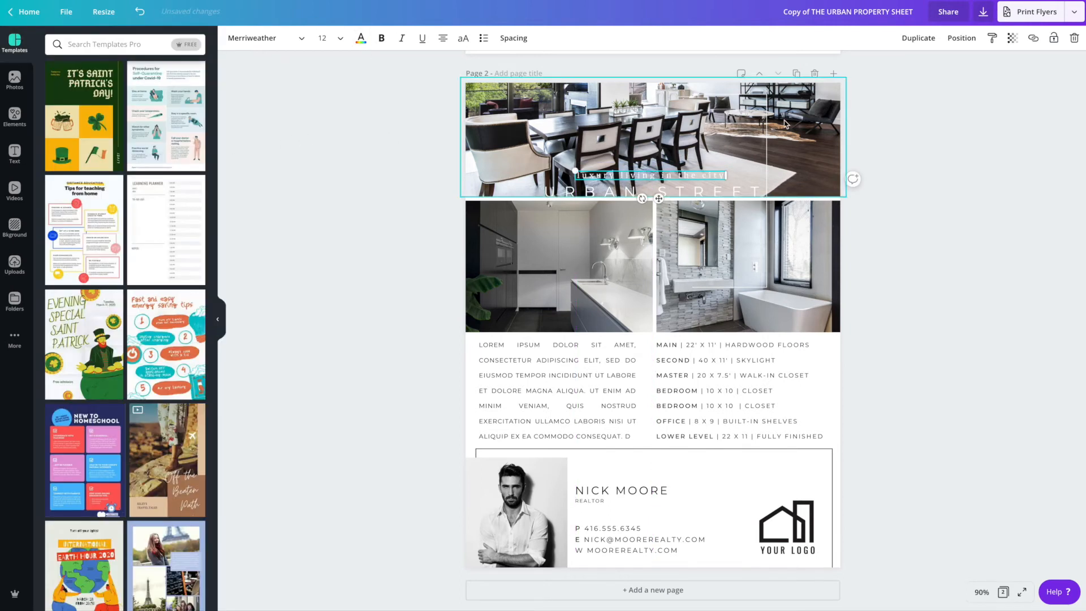
# - Resize the thin white frame back across the page 2 header photo
pyautogui.click(771, 140)
pyautogui.moveTo(692, 191); pyautogui.dragTo(514, 190)
pyautogui.moveTo(779, 193); pyautogui.dragTo(783, 196)
pyautogui.click(365, 165)
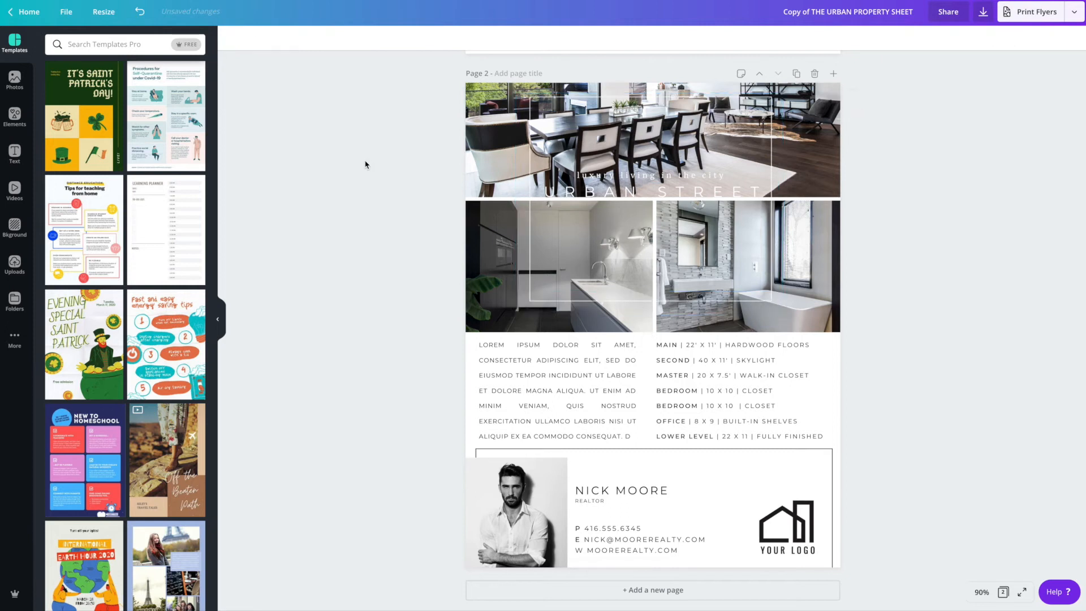
# - Replace the kitchen photo on page 2 with the uploaded blanket-and-chair photo
pyautogui.click(482, 251)
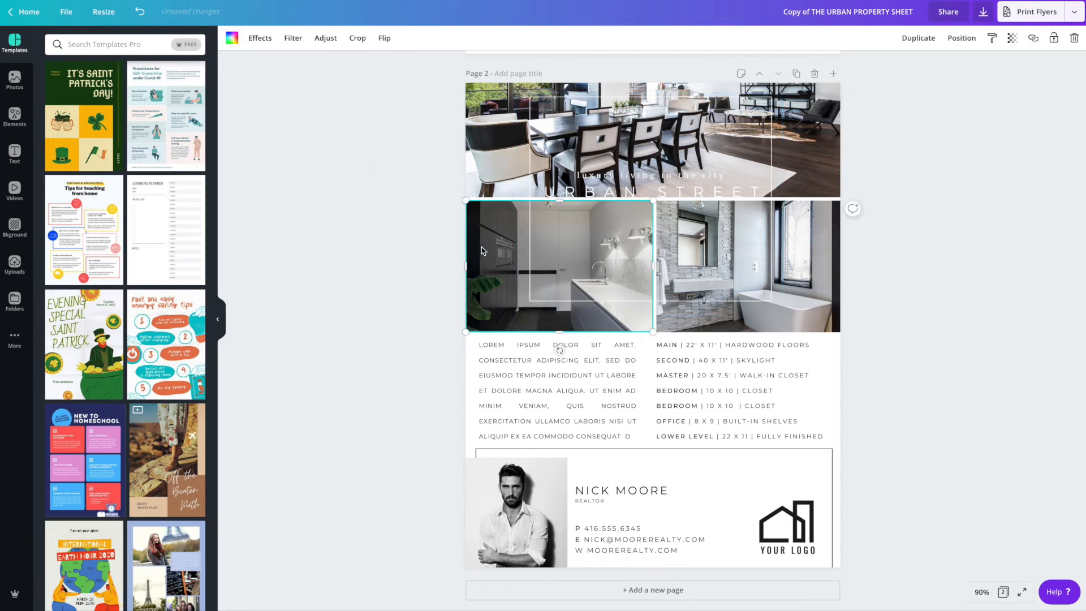
pyautogui.click(14, 266)
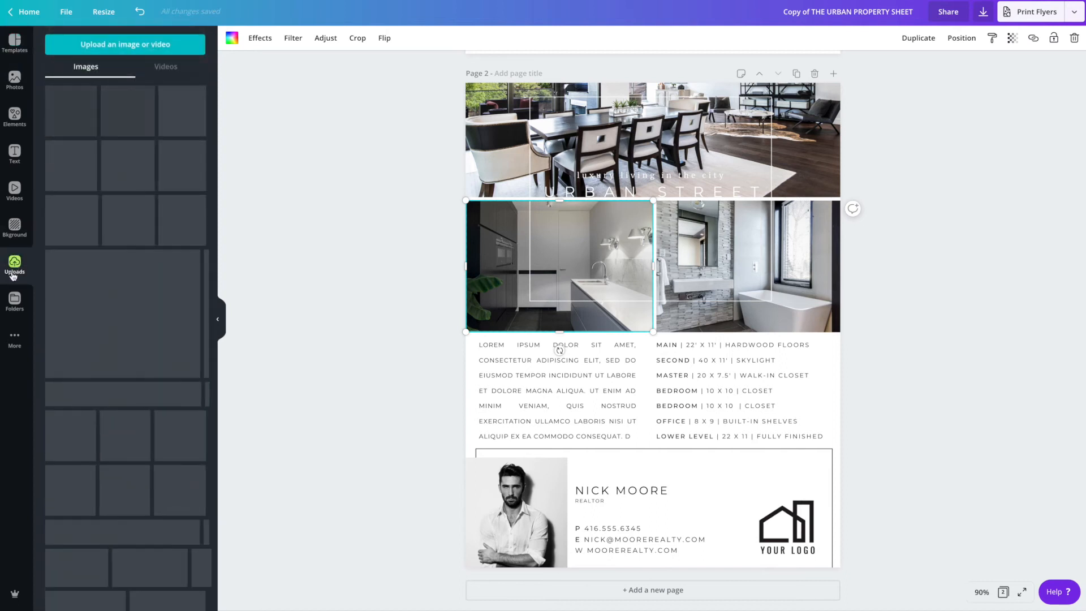
pyautogui.scroll(-10, 94, 321)
pyautogui.moveTo(95, 321); pyautogui.dragTo(469, 264)
pyautogui.moveTo(152, 317); pyautogui.dragTo(471, 287)
# - Replace the bathroom photo on page 2 with the uploaded dining-room photo
pyautogui.click(747, 266)
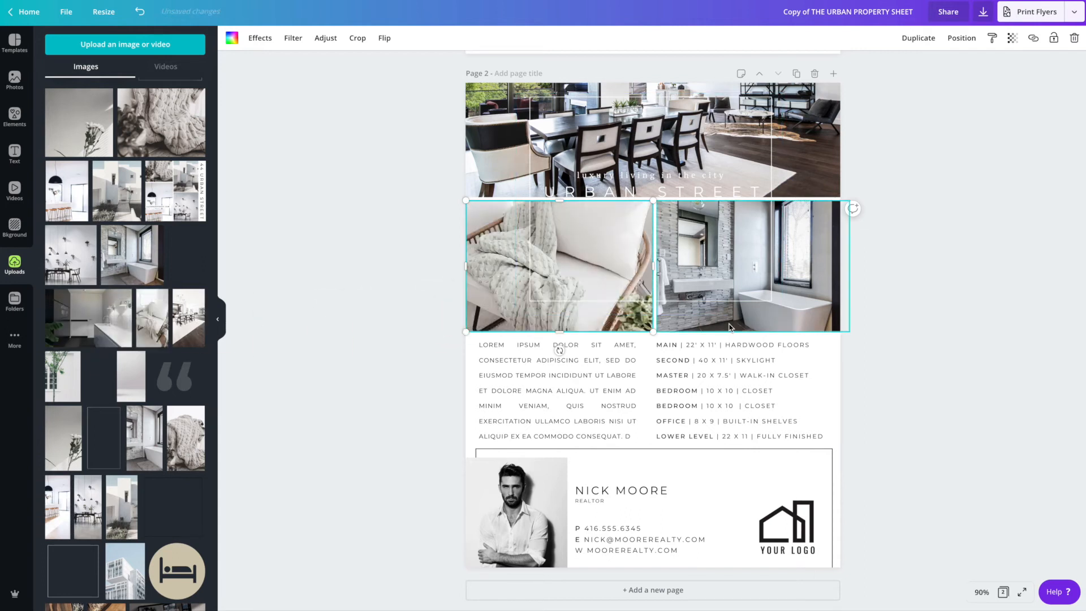
pyautogui.moveTo(188, 317); pyautogui.dragTo(717, 320)
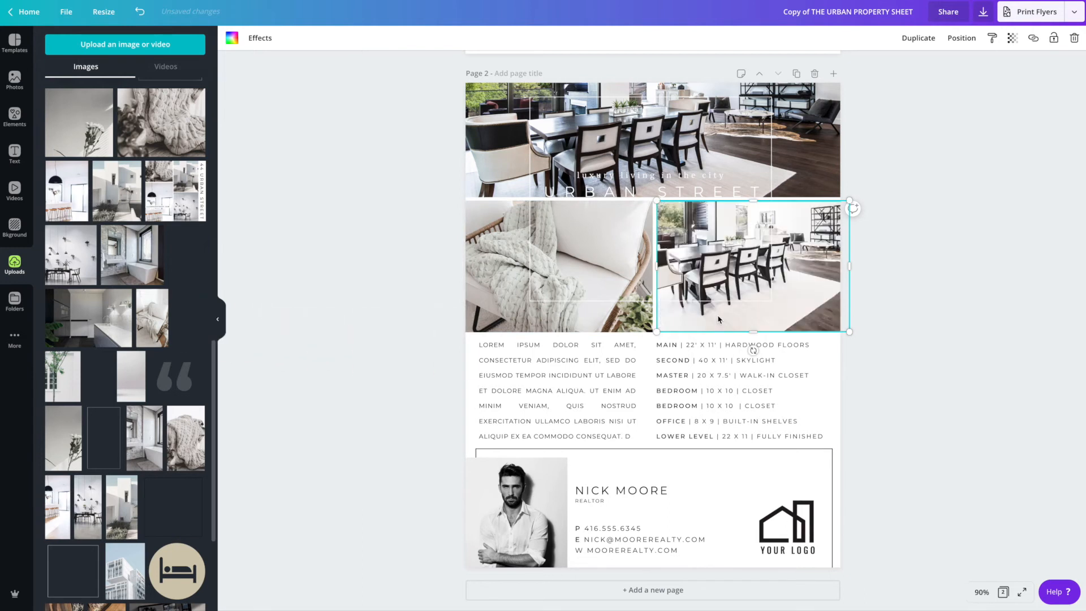
pyautogui.click(923, 305)
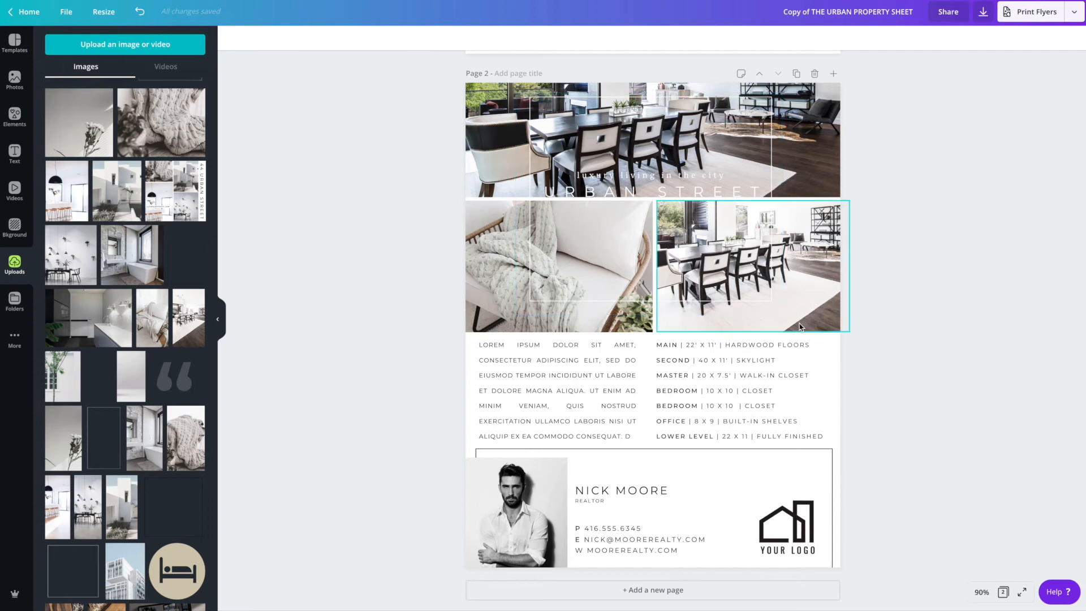
# - Delete the room-size list and stretch the Lorem ipsum paragraph across the full page width
pyautogui.click(513, 415)
pyautogui.click(512, 414)
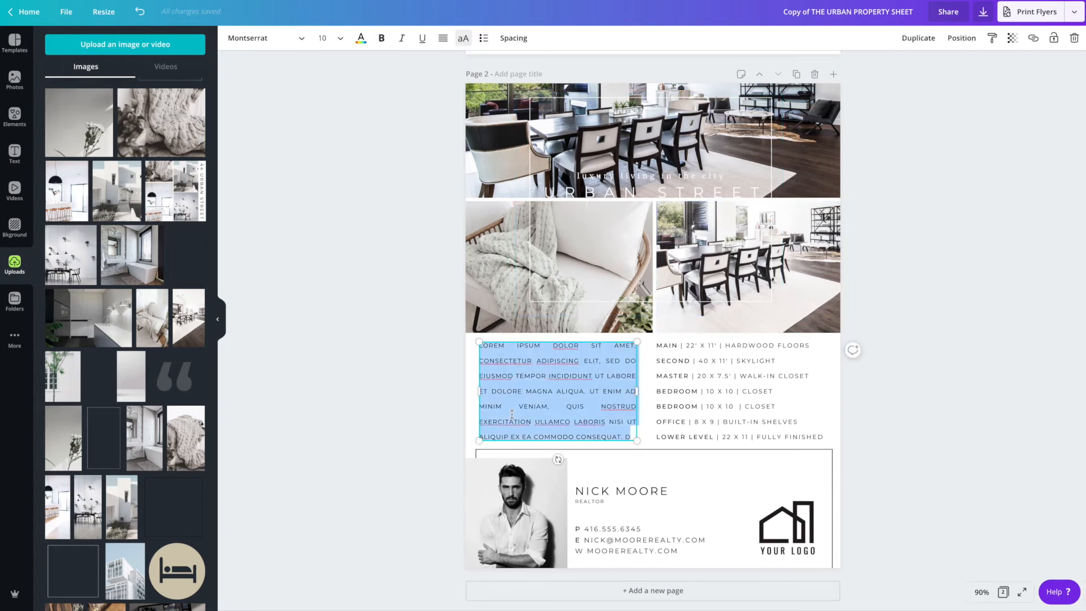
pyautogui.click(693, 391)
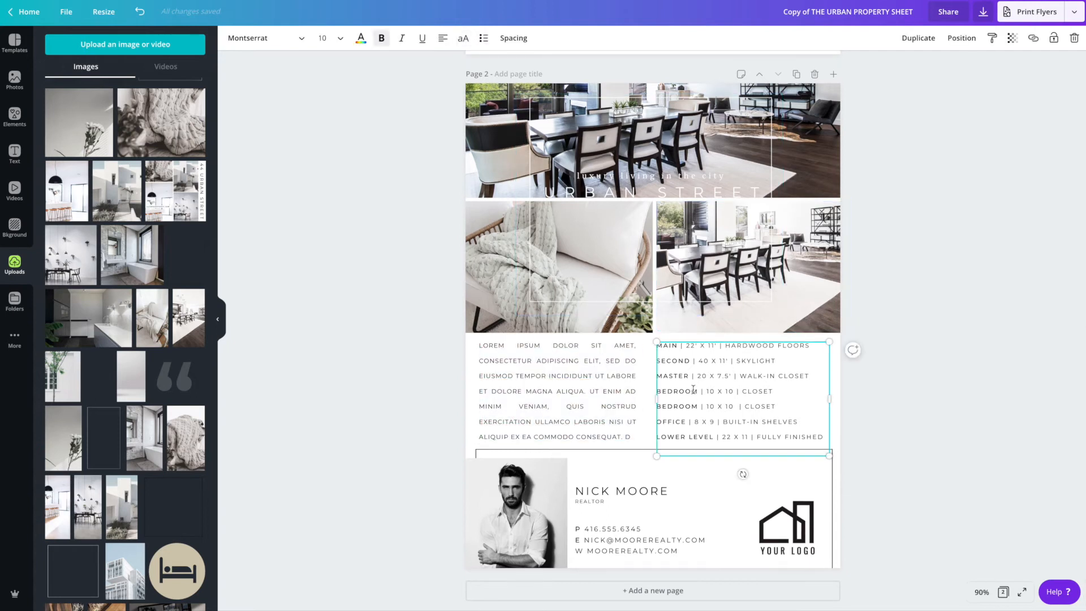
pyautogui.moveTo(818, 435); pyautogui.dragTo(695, 346)
pyautogui.click(695, 346)
pyautogui.click(571, 393)
pyautogui.moveTo(573, 394)
pyautogui.mouseDown()
pyautogui.moveTo(705, 392)
pyautogui.moveTo(565, 388)
pyautogui.mouseUp()
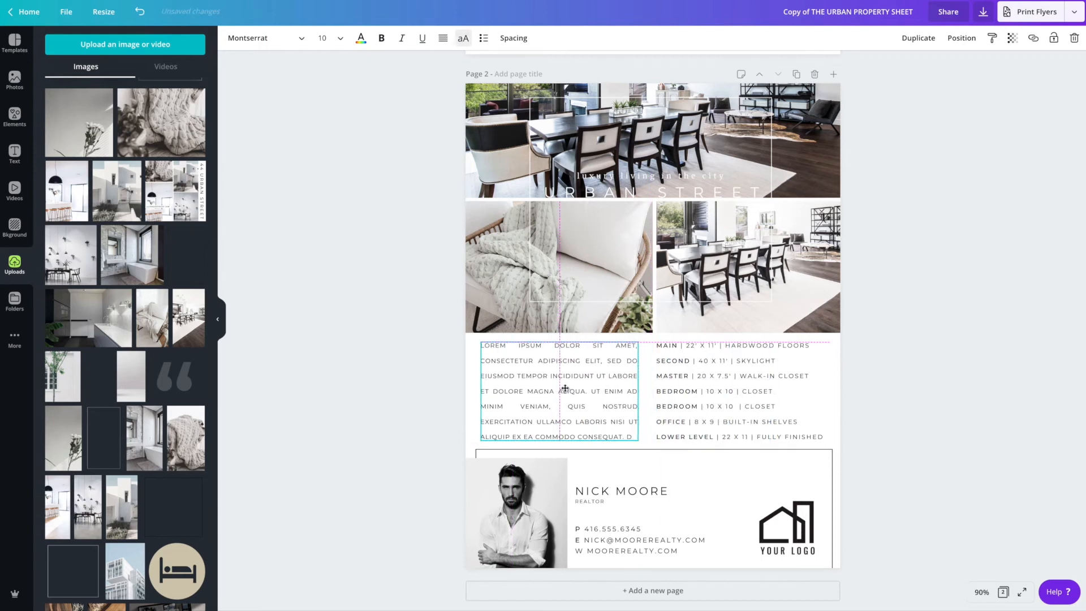
pyautogui.moveTo(638, 390); pyautogui.dragTo(822, 389)
pyautogui.click(693, 426)
pyautogui.press('Delete')
pyautogui.click(656, 371)
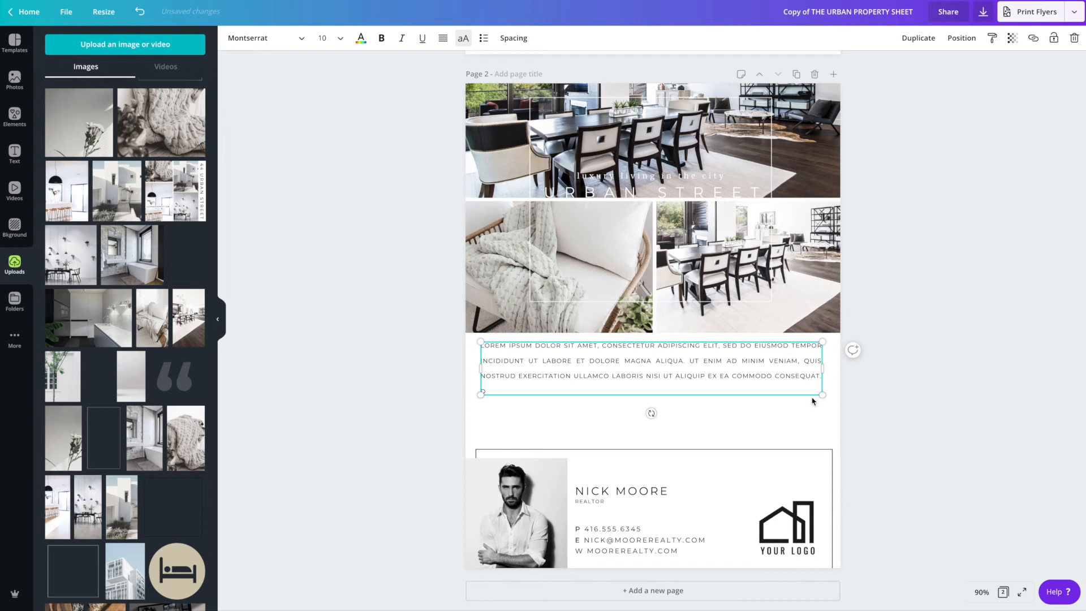
# - Undo the paragraph resize and the room list deletion
pyautogui.moveTo(822, 368); pyautogui.dragTo(648, 373)
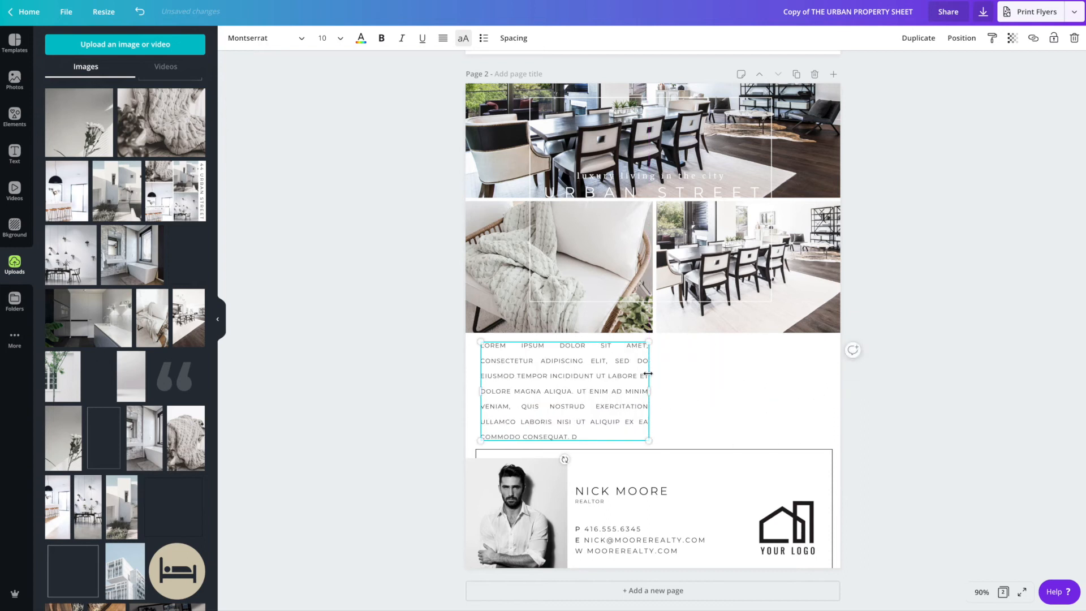
pyautogui.hotkey('ctrl', 'z')
pyautogui.hotkey('ctrl', 'z')
pyautogui.click(444, 395)
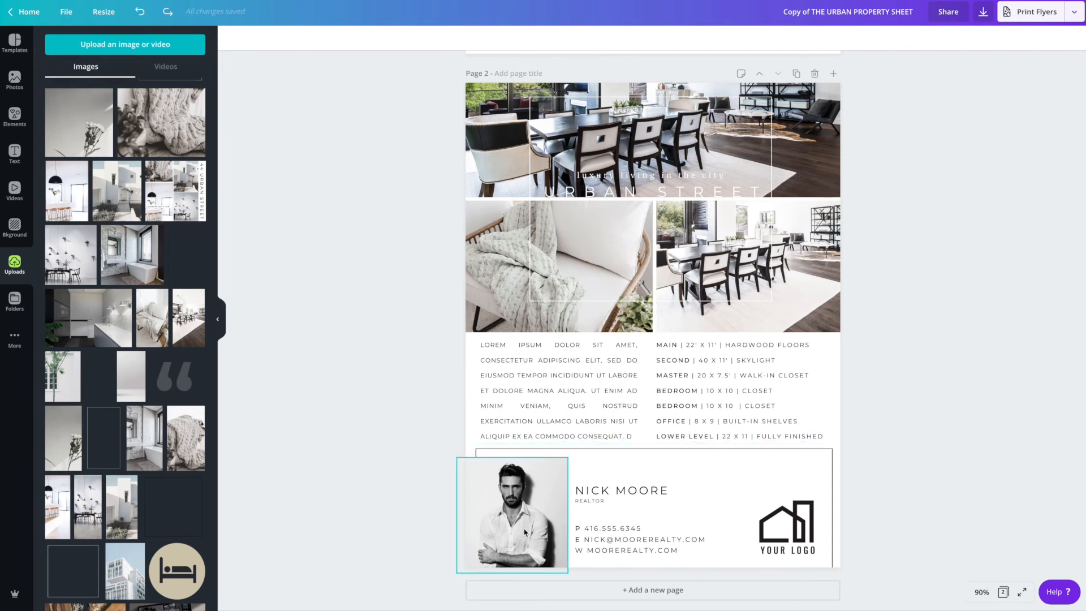
# - Replace the realtor headshot with the uploaded photo of a smiling man in a blue shirt
pyautogui.click(525, 532)
pyautogui.scroll(-5, 136, 349)
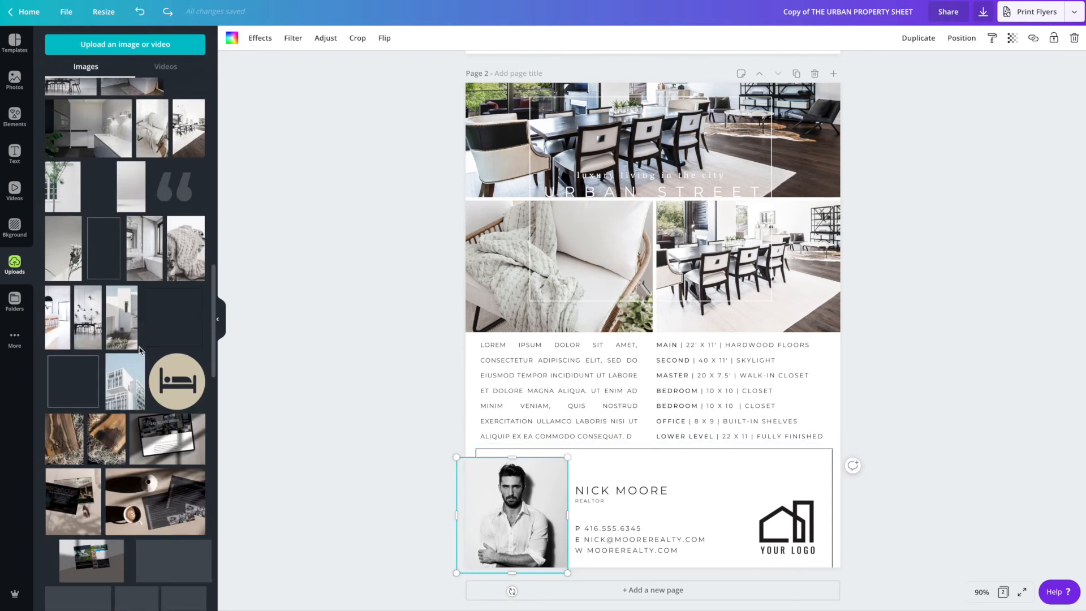
pyautogui.scroll(-10, 136, 349)
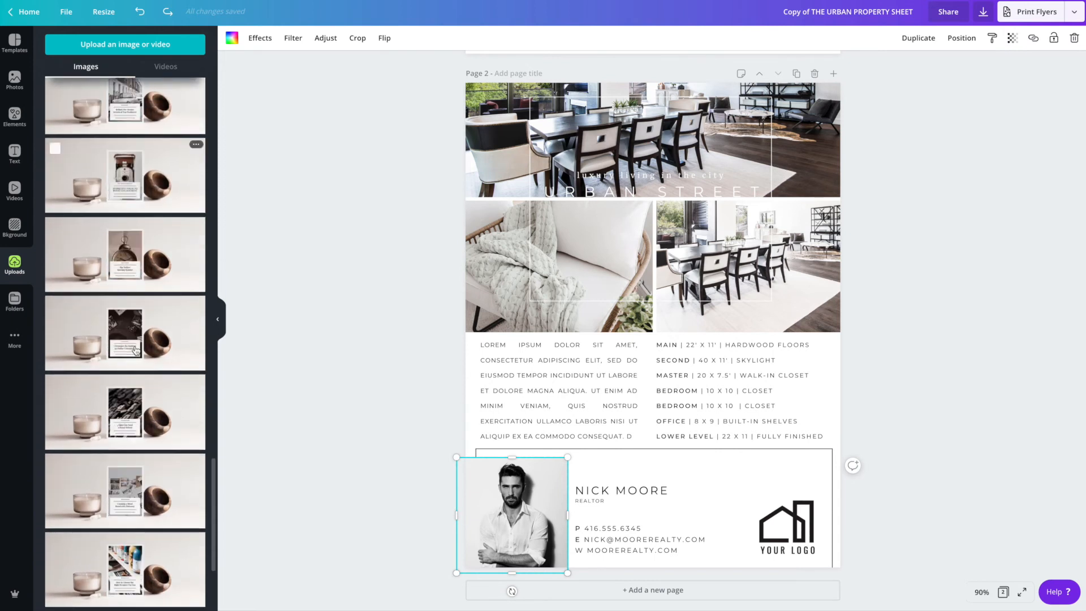
pyautogui.scroll(-3, 137, 350)
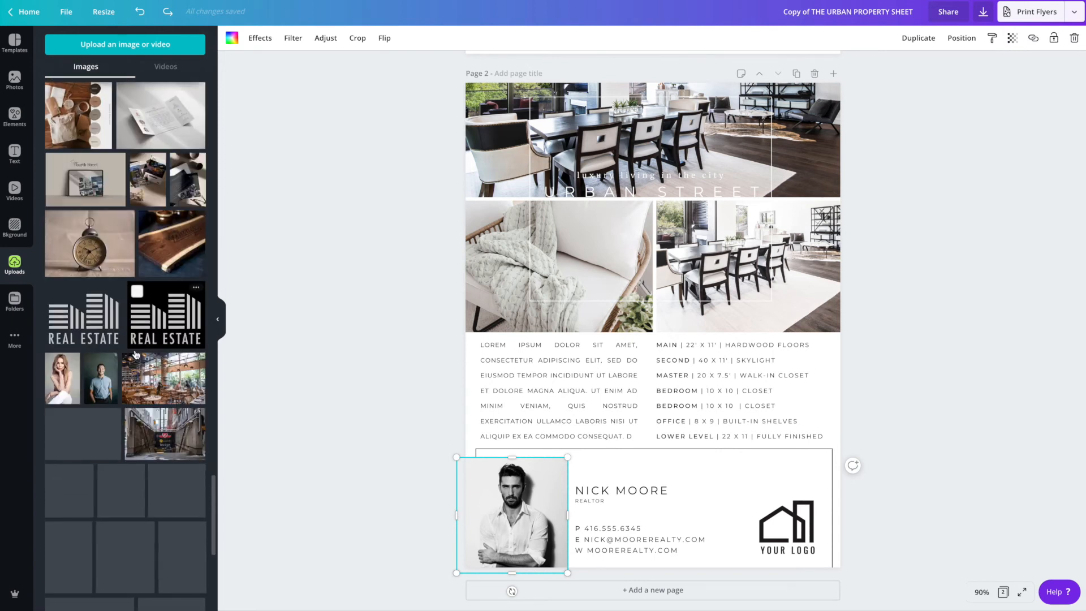
pyautogui.scroll(-1, 117, 379)
pyautogui.moveTo(107, 359); pyautogui.dragTo(479, 498)
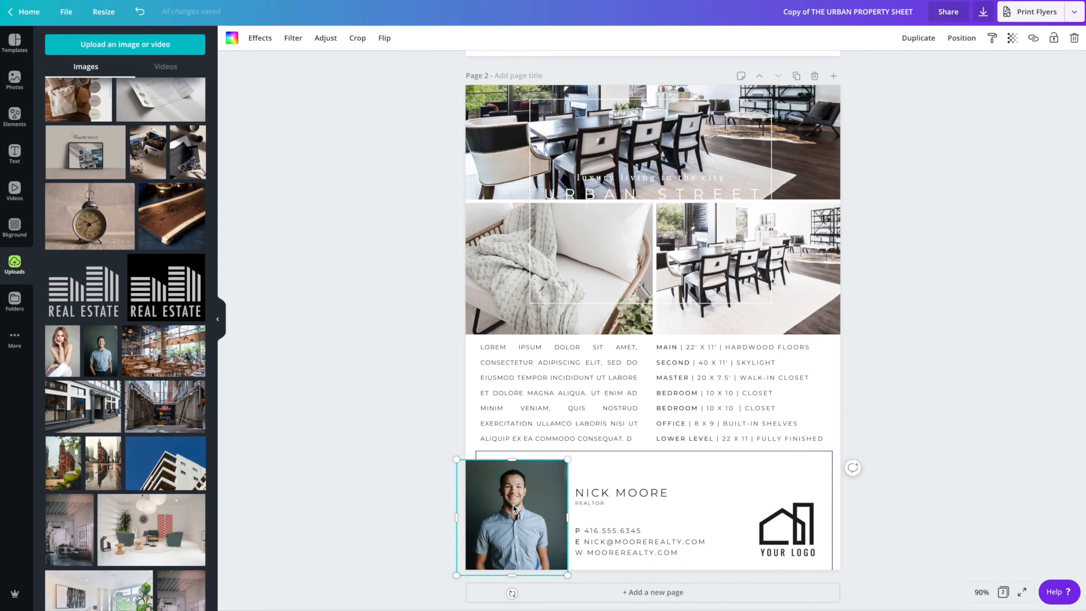
# - Reposition the realtor photo inside its frame, shifting it slightly up and left
pyautogui.doubleClick(514, 509)
pyautogui.moveTo(512, 506); pyautogui.dragTo(506, 493)
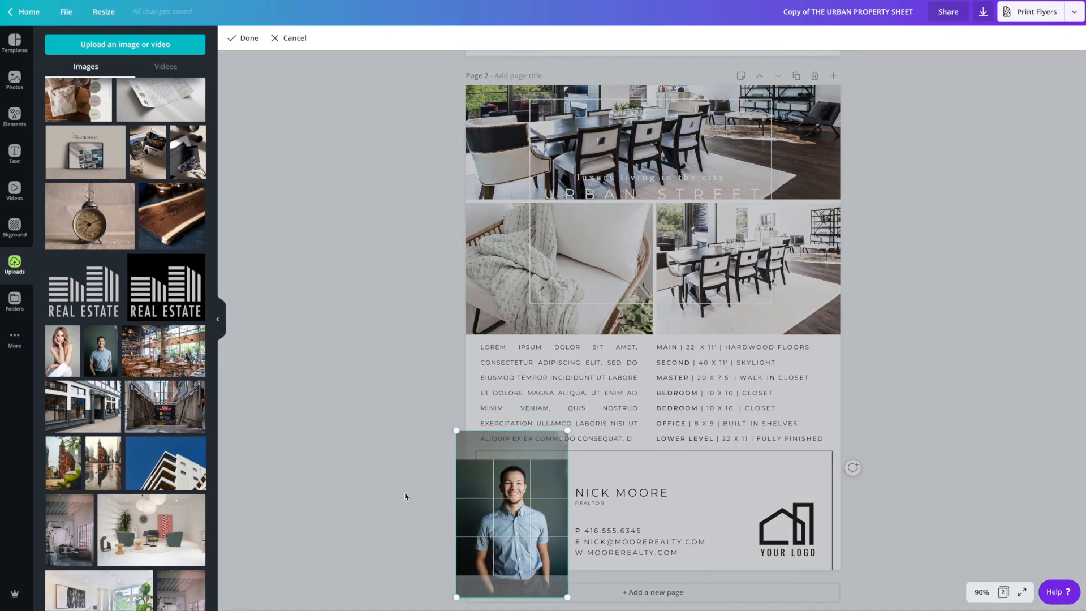
pyautogui.click(405, 496)
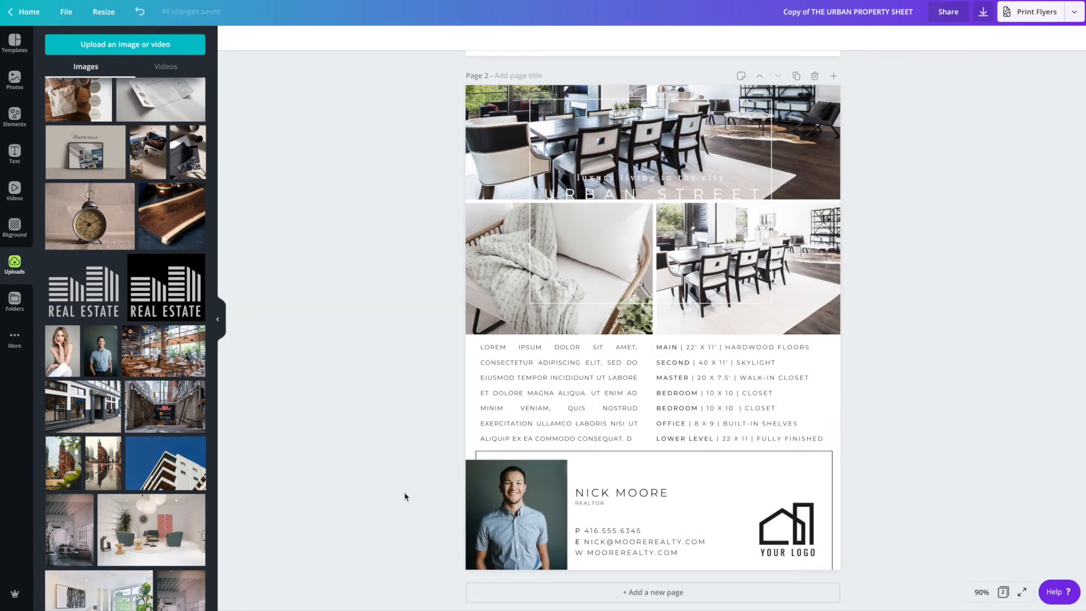
# - Add a second, cell phone number after the office phone in the realtor's contact details
pyautogui.click(643, 495)
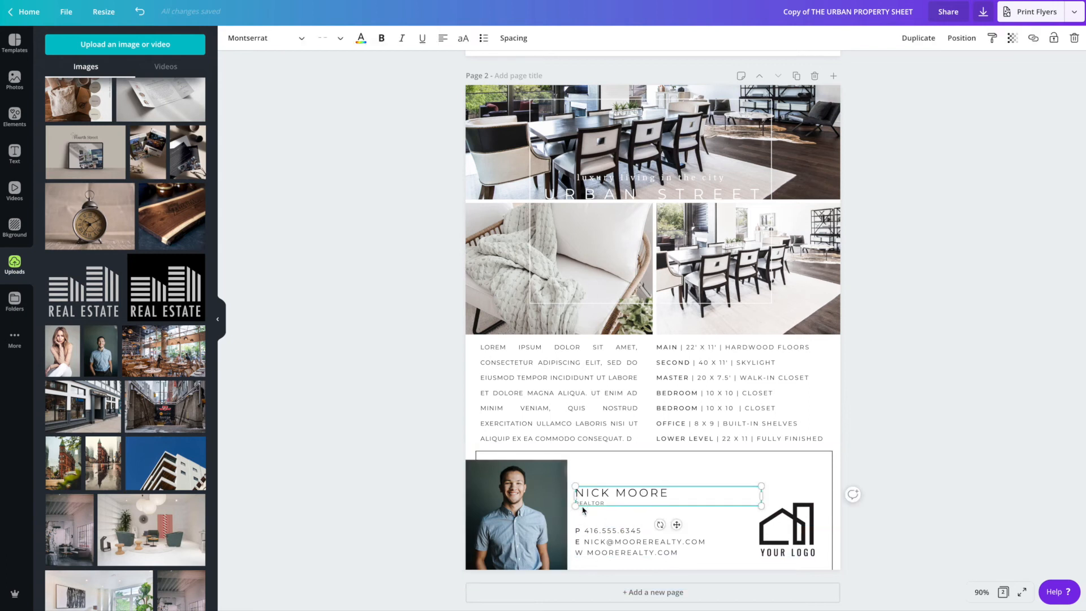
pyautogui.click(600, 543)
pyautogui.click(608, 540)
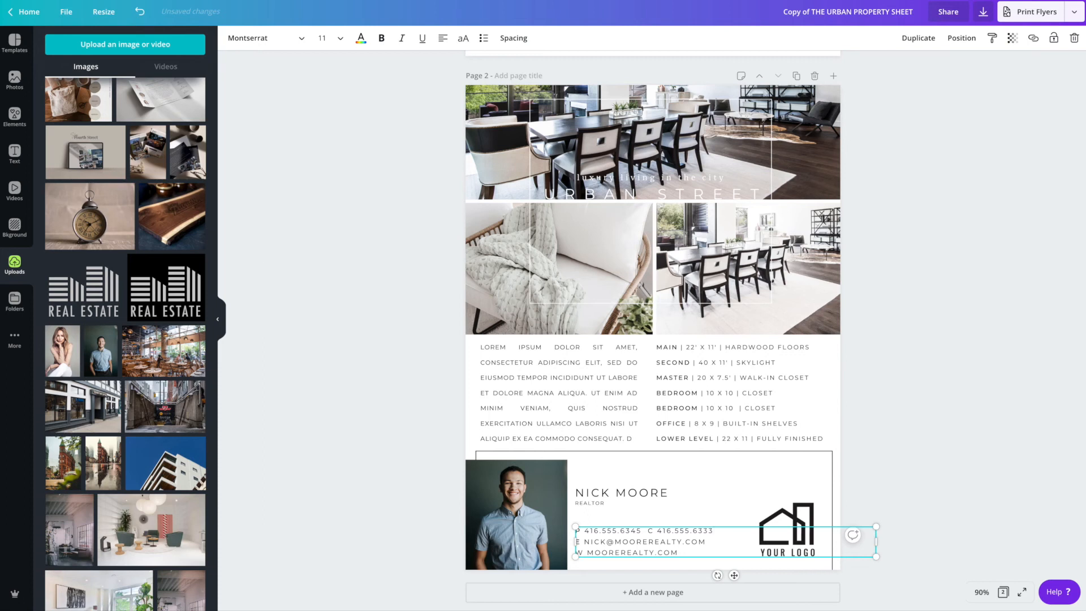
pyautogui.click(381, 39)
pyautogui.click(654, 542)
pyautogui.click(933, 498)
# - Widen the Your Logo placeholder to the left
pyautogui.click(783, 530)
pyautogui.click(786, 520)
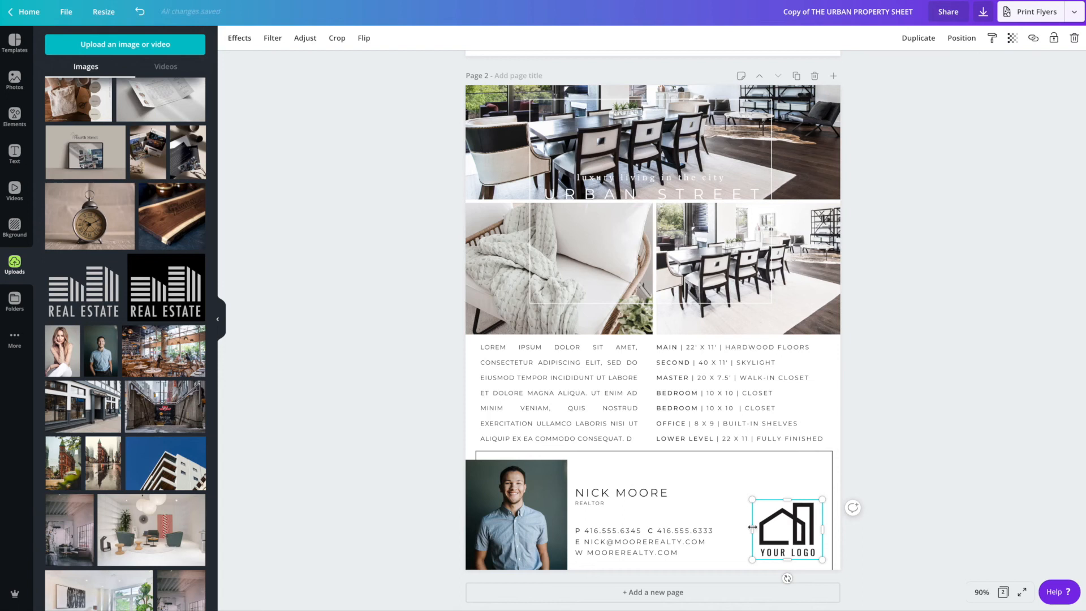
pyautogui.moveTo(750, 527); pyautogui.dragTo(729, 527)
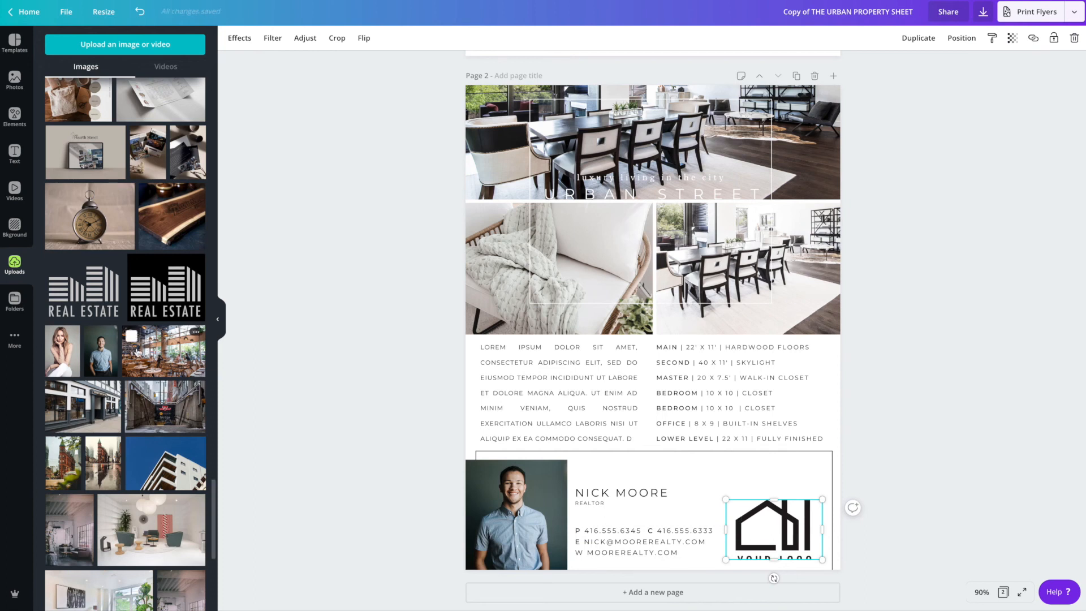
# - Replace the logo placeholder with the uploaded gray Real Estate logo and adjust its position
pyautogui.moveTo(92, 290); pyautogui.dragTo(771, 511)
pyautogui.doubleClick(771, 528)
pyautogui.click(957, 432)
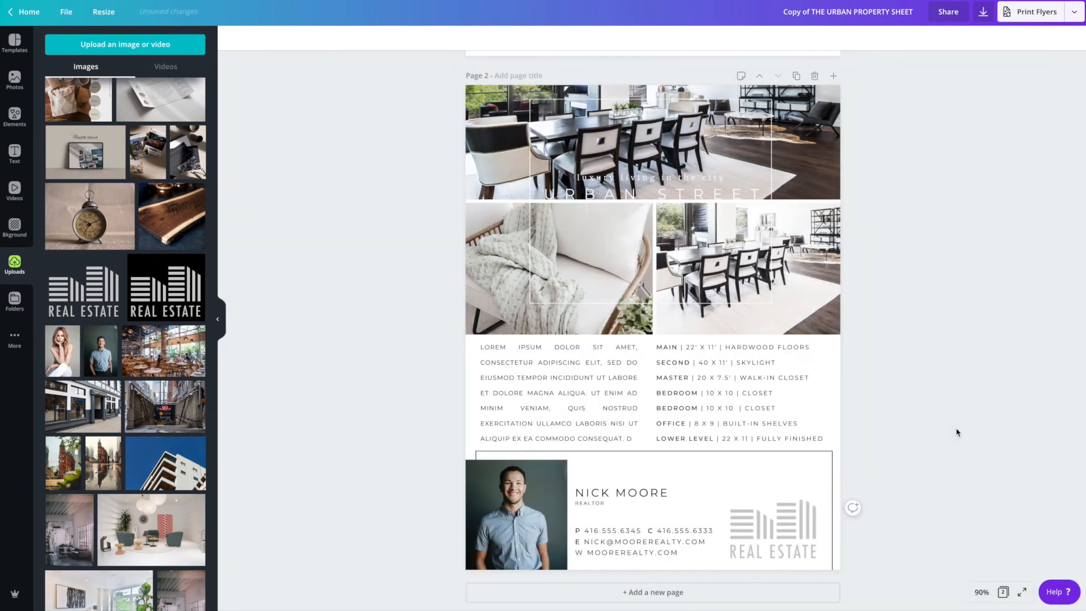
pyautogui.click(774, 511)
pyautogui.moveTo(773, 500); pyautogui.dragTo(811, 487)
pyautogui.click(957, 472)
# - Undo the last six changes, reverting the logo, contact details, photo crop and realtor photo replacement
pyautogui.hotkey('ctrl', 'z')
pyautogui.hotkey('ctrl', 'z')
pyautogui.hotkey('ctrl', 'z')
pyautogui.hotkey('ctrl', 'z')
pyautogui.hotkey('ctrl', 'z')
pyautogui.hotkey('ctrl', 'z')
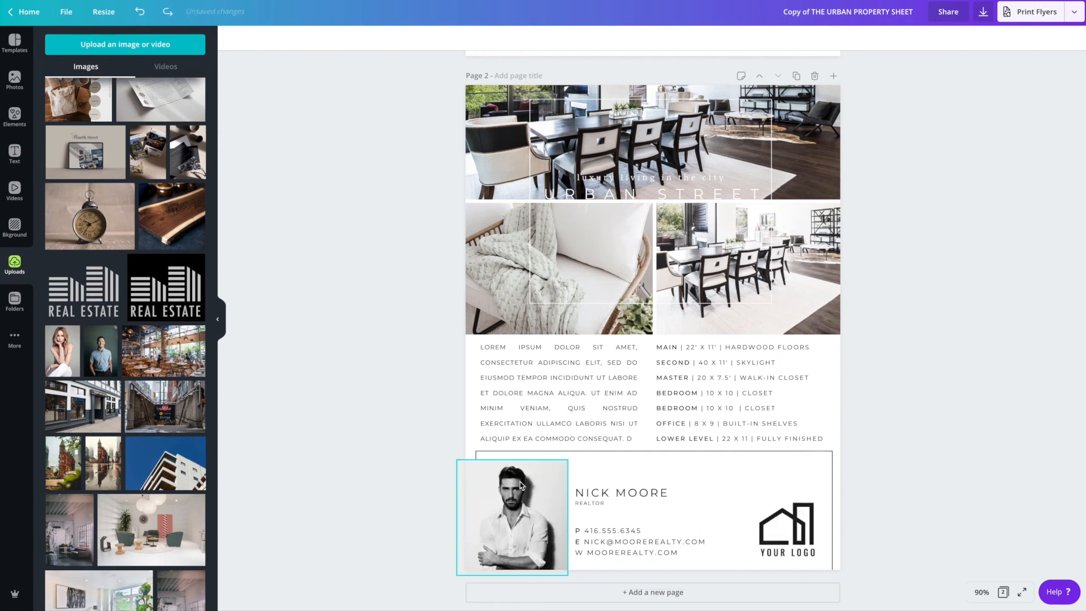
# - Download all pages as a PDF Print file with crop marks and bleed
pyautogui.scroll(2, 923, 383)
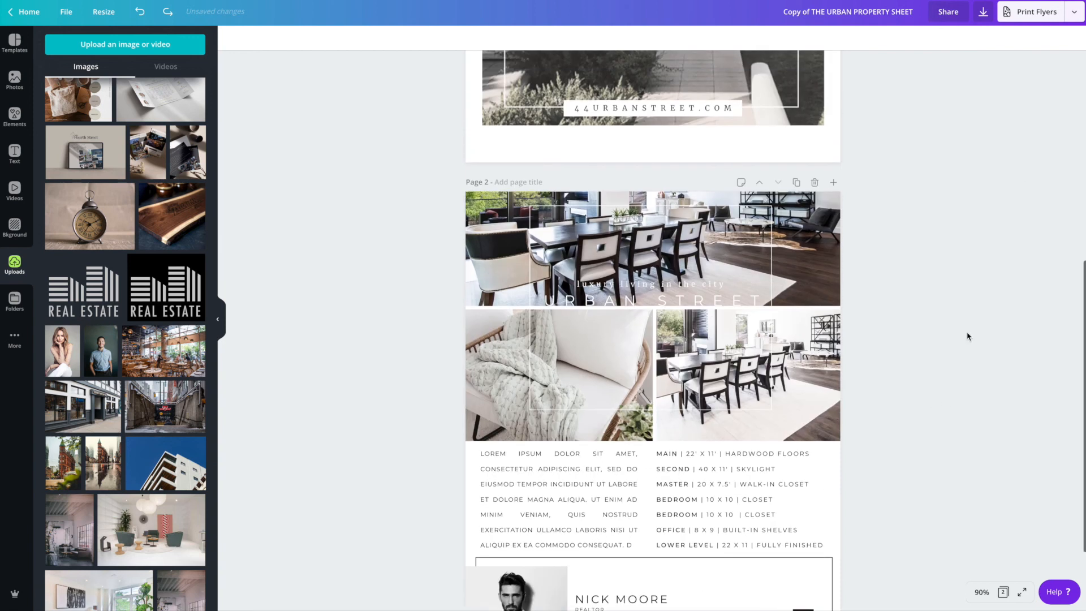
pyautogui.click(983, 11)
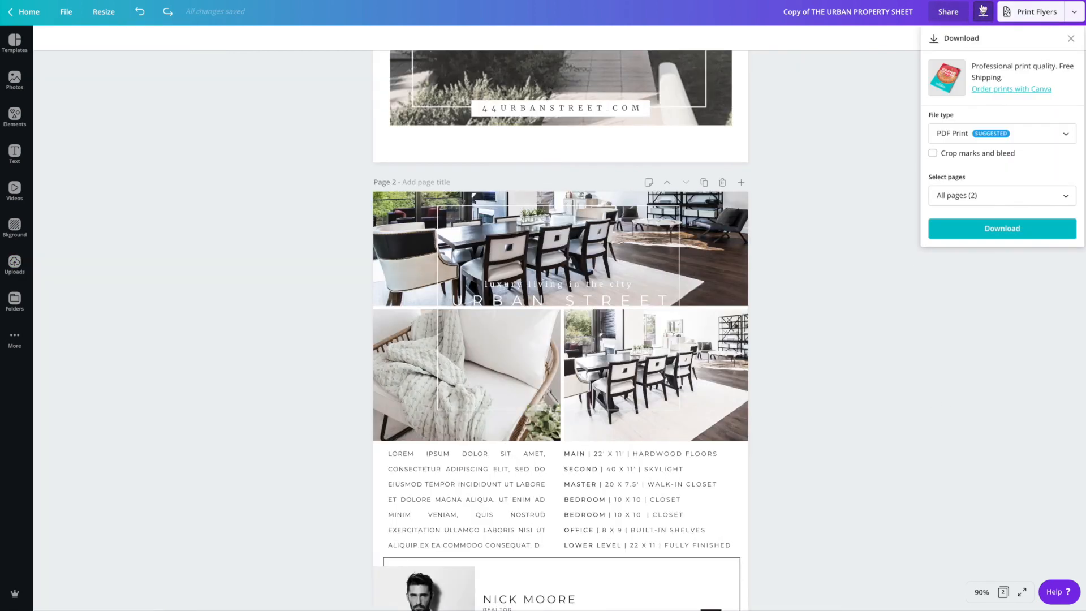
pyautogui.click(957, 141)
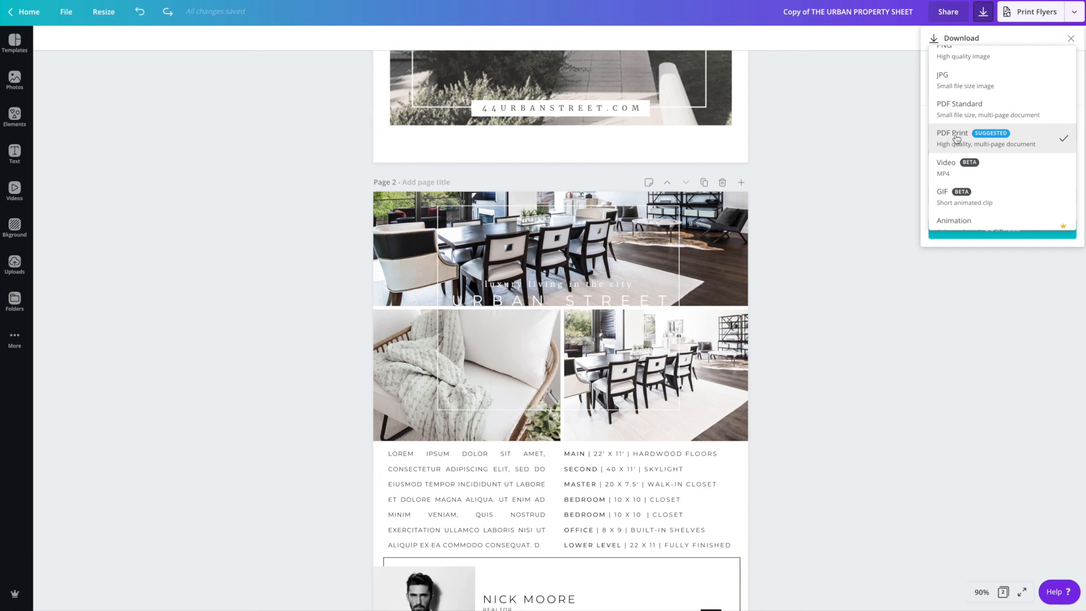
pyautogui.click(956, 139)
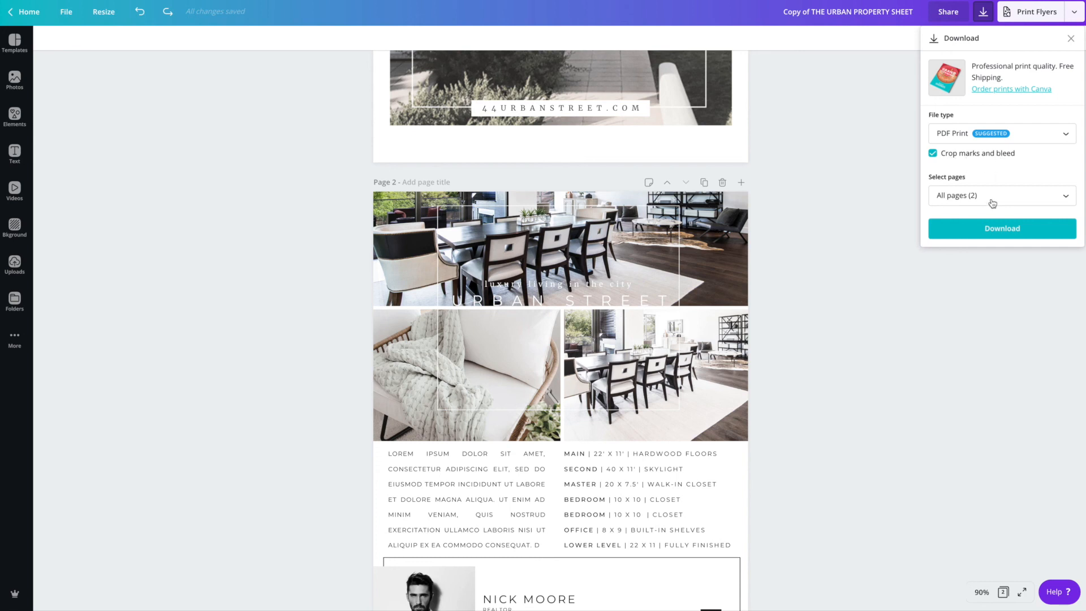
pyautogui.click(943, 157)
pyautogui.click(933, 154)
pyautogui.click(990, 229)
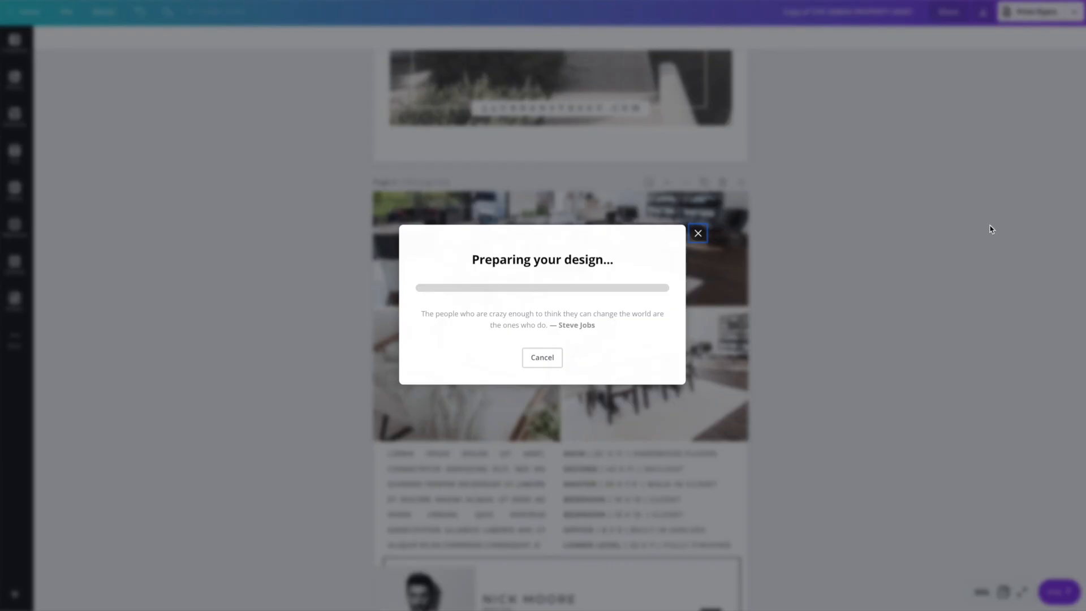